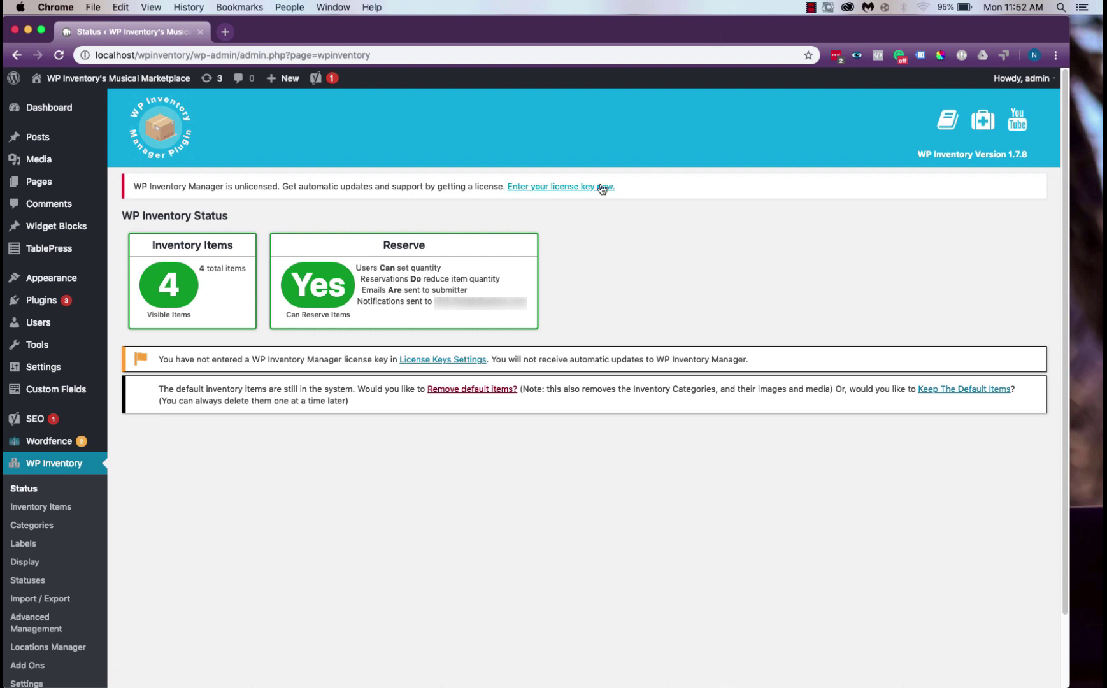
Review the WP Inventory license key settings, the general reserve settings and the reservation form settings
click(427, 361)
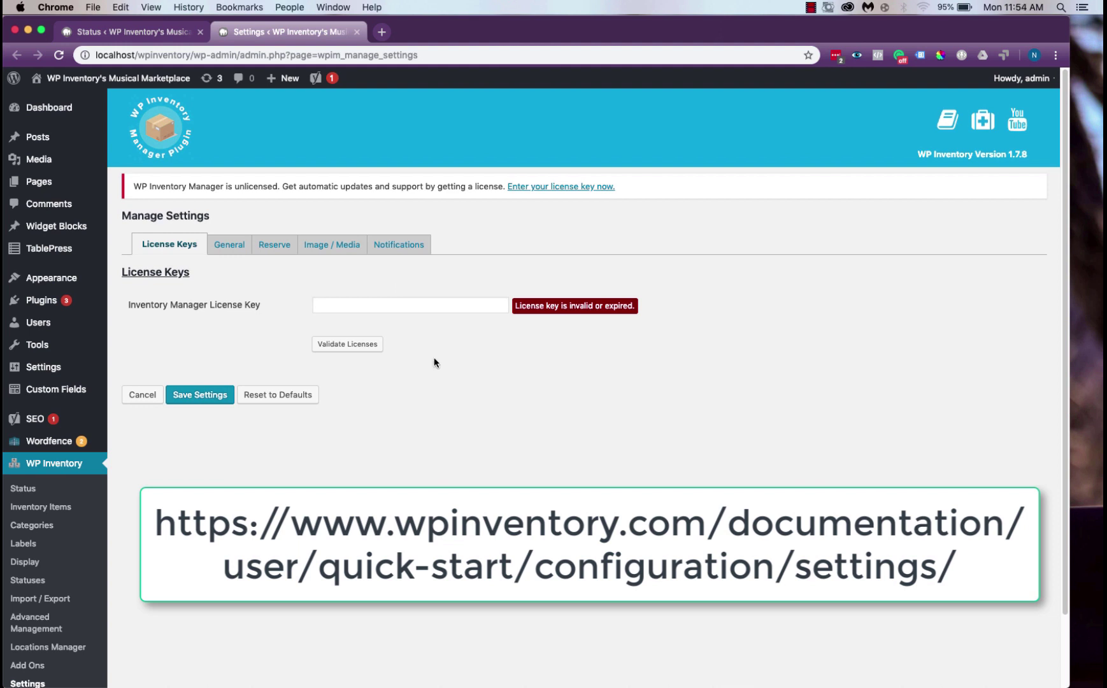
click(287, 247)
scroll(364, 308, down, 2)
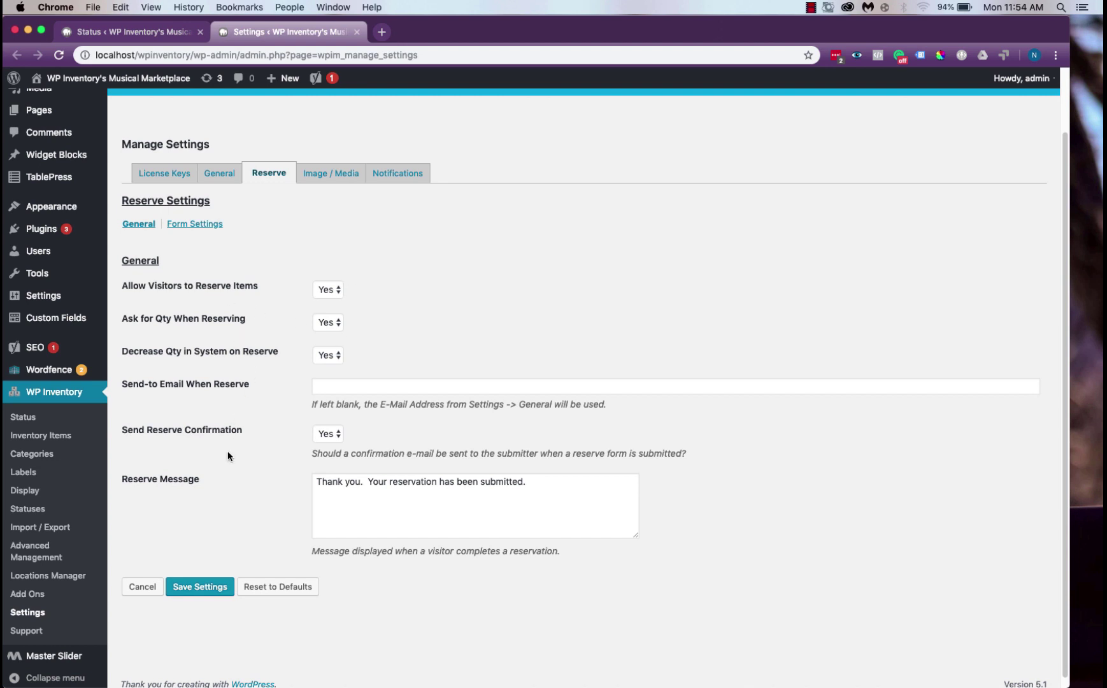
click(201, 226)
scroll(264, 286, down, 5)
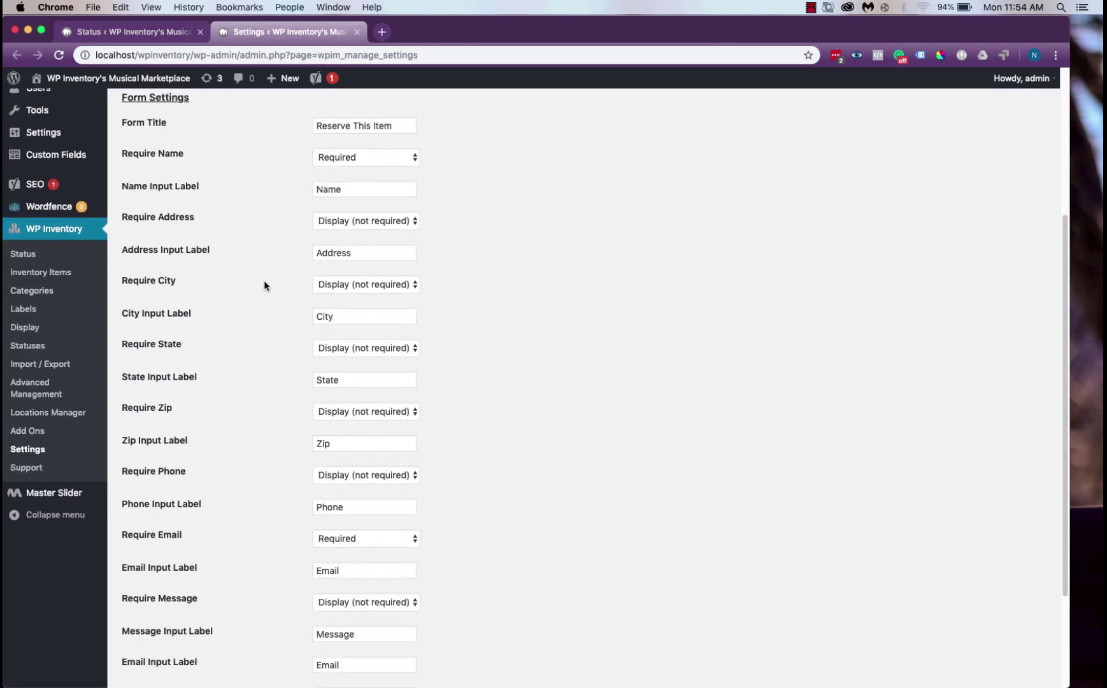
scroll(264, 286, up, 5)
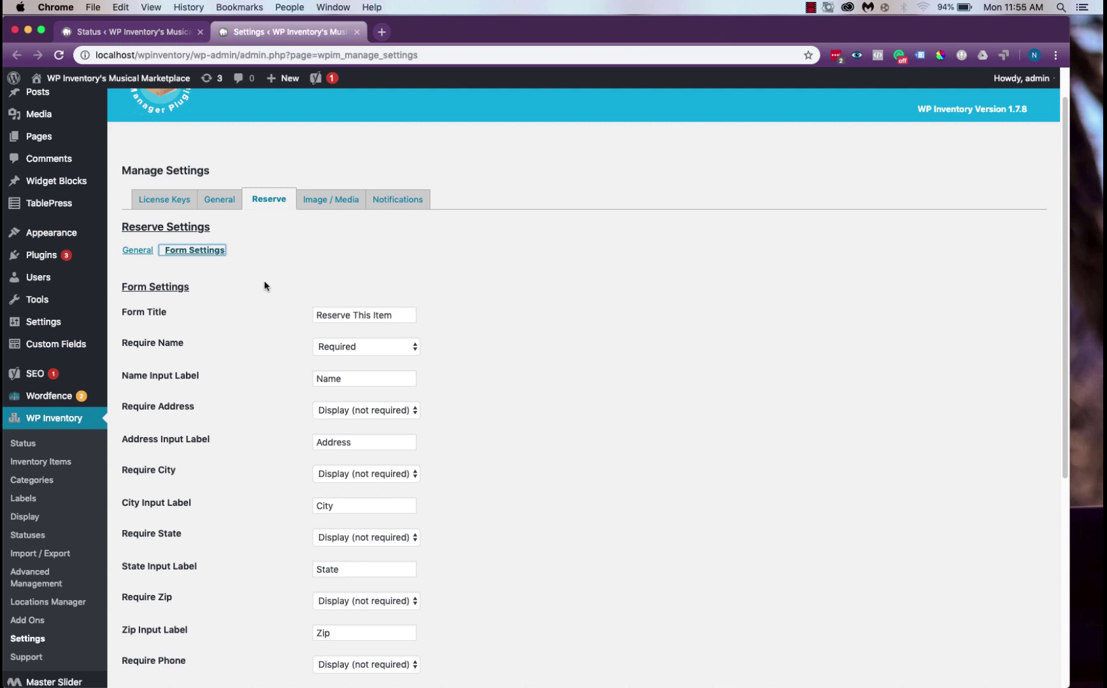
In the inventory display settings, replace Media with Images at the end of the Show on Detail fields and save the settings
click(46, 524)
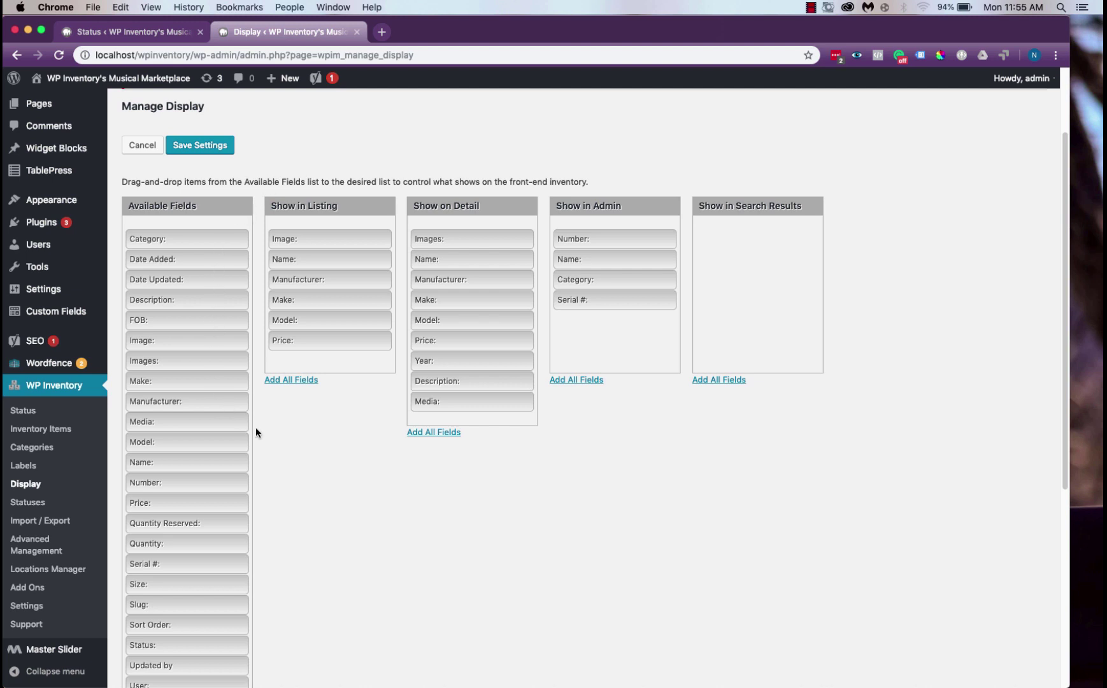
scroll(277, 446, down, 3)
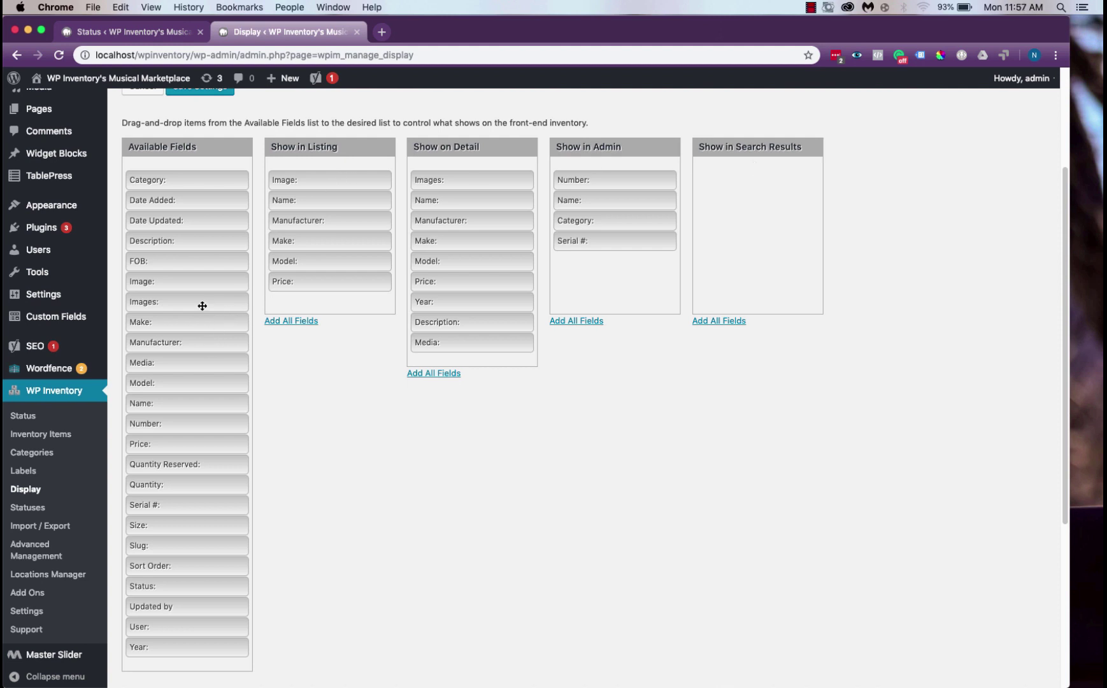
mouse_move(202, 307)
mouse_down()
mouse_move(383, 300)
mouse_move(472, 346)
mouse_move(198, 326)
mouse_up()
scroll(339, 382, up, 1)
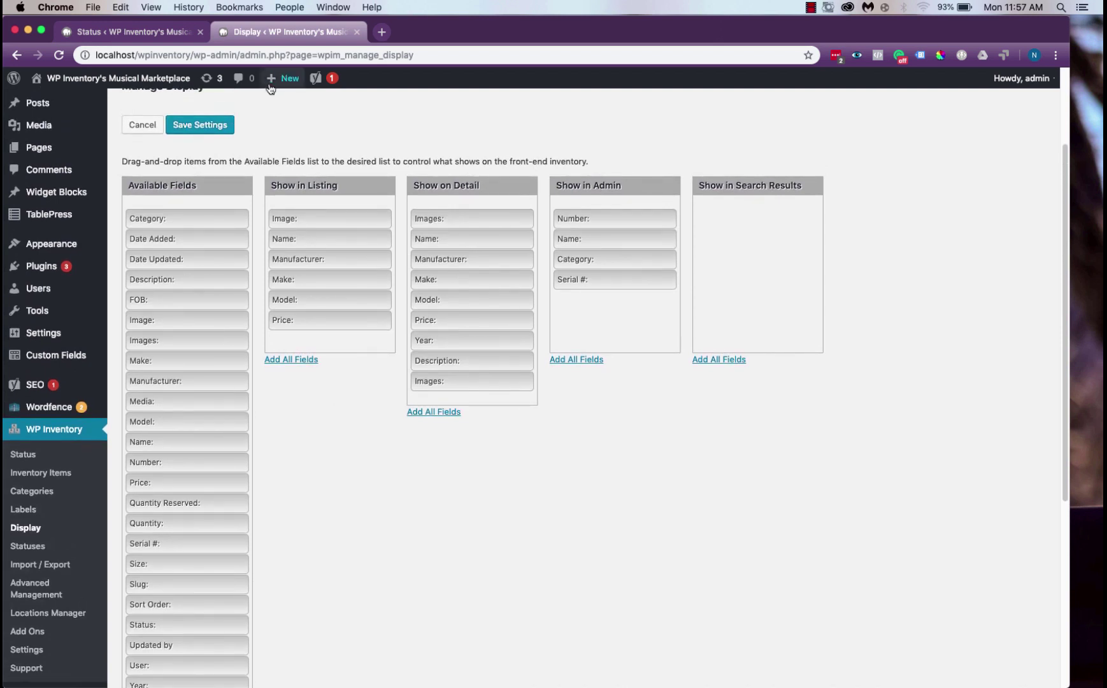
click(215, 127)
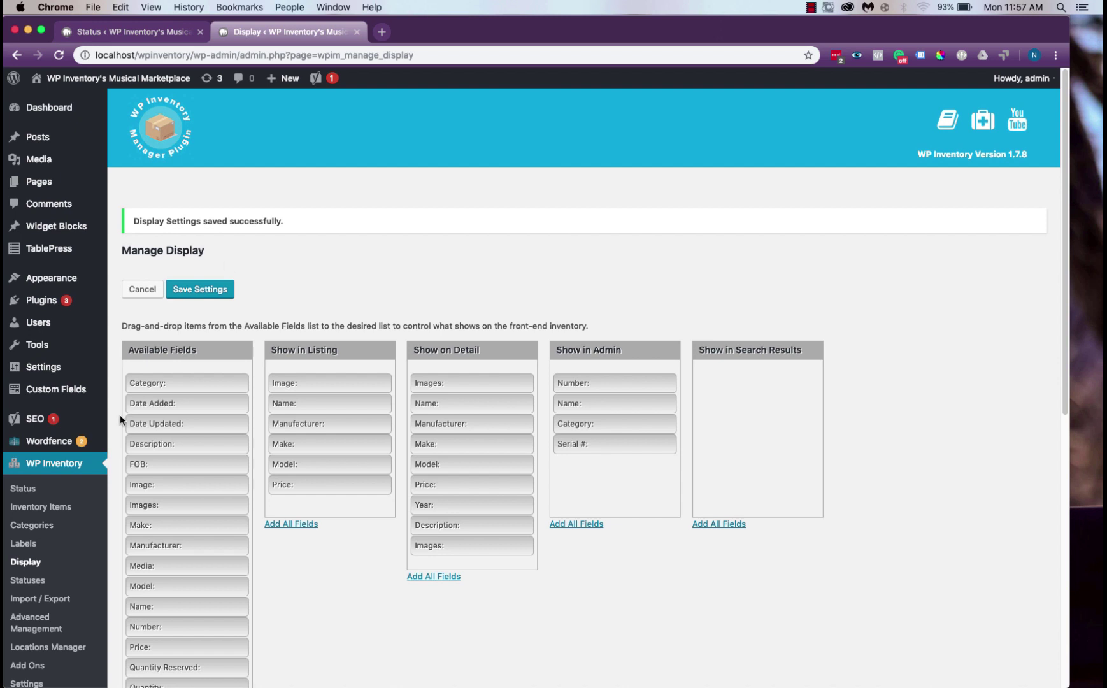
Add a new inventory category named Guitars and save it
click(46, 526)
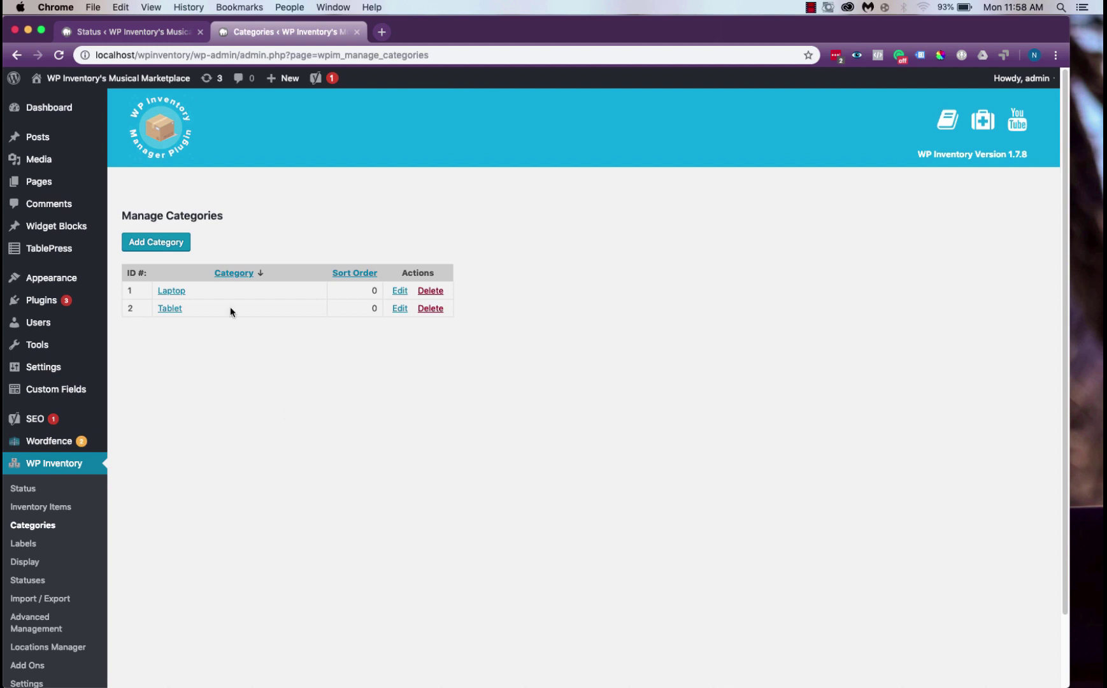
click(174, 246)
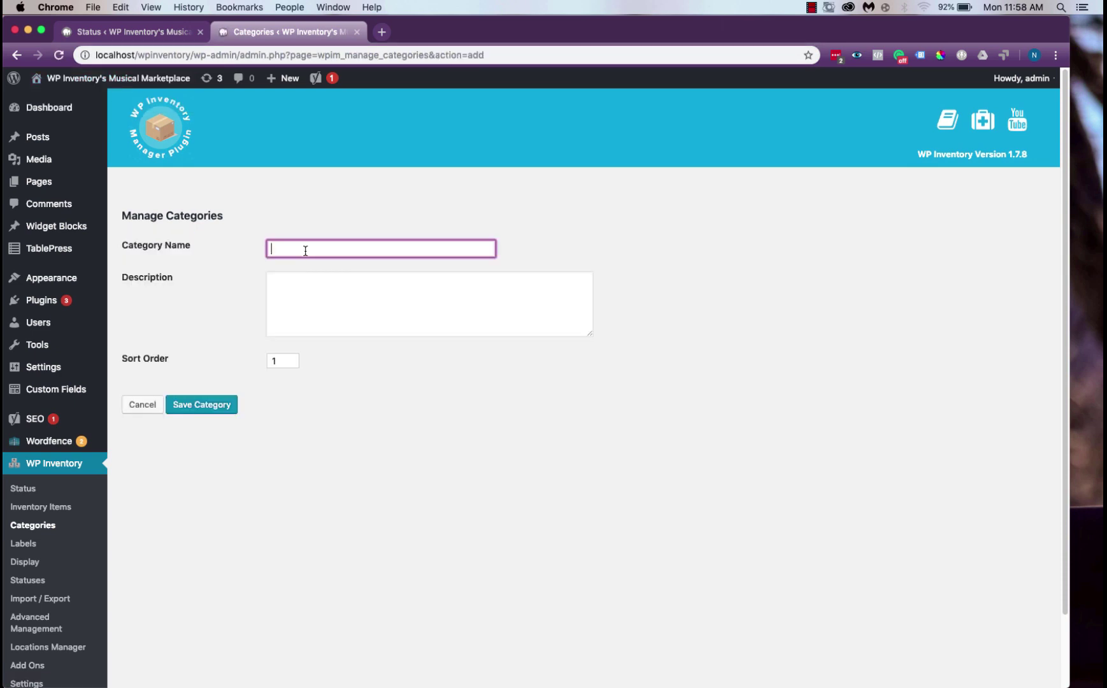
text(Guitars)
click(223, 403)
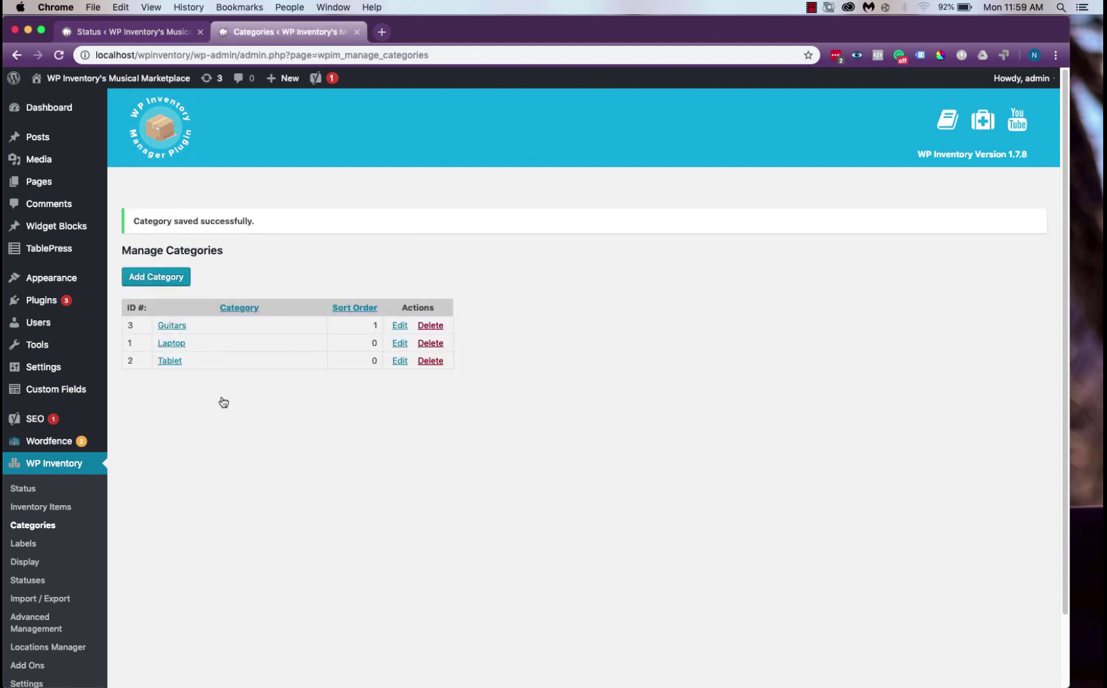
Start a new inventory item with the number 1 and the name Fender Stratocaster
click(73, 508)
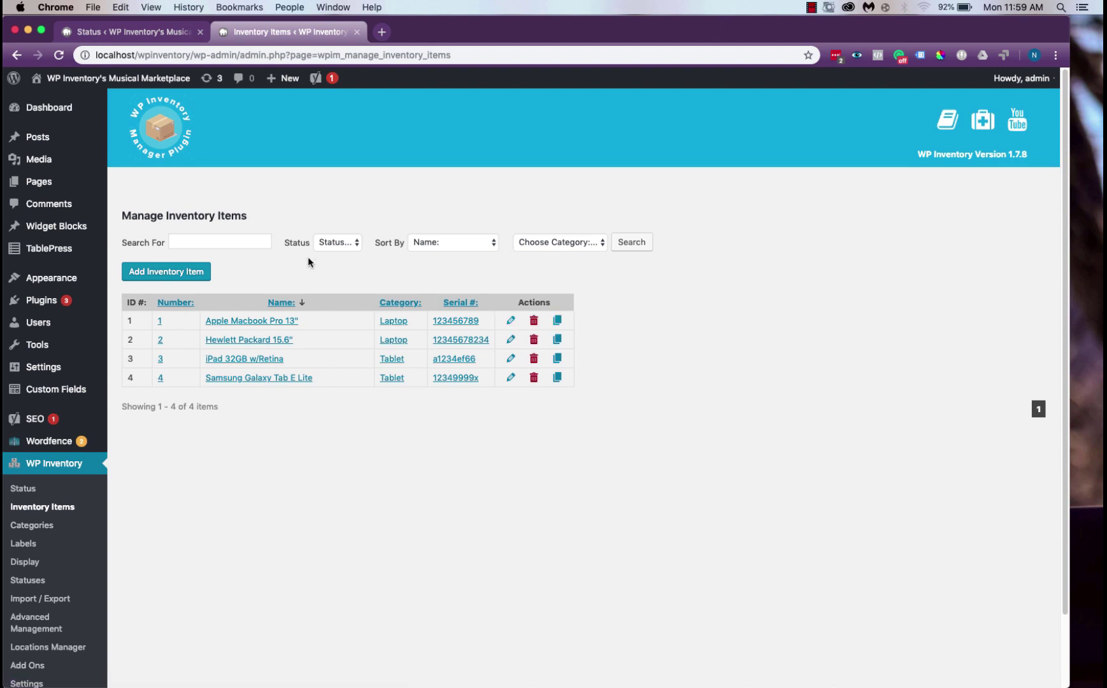
click(197, 274)
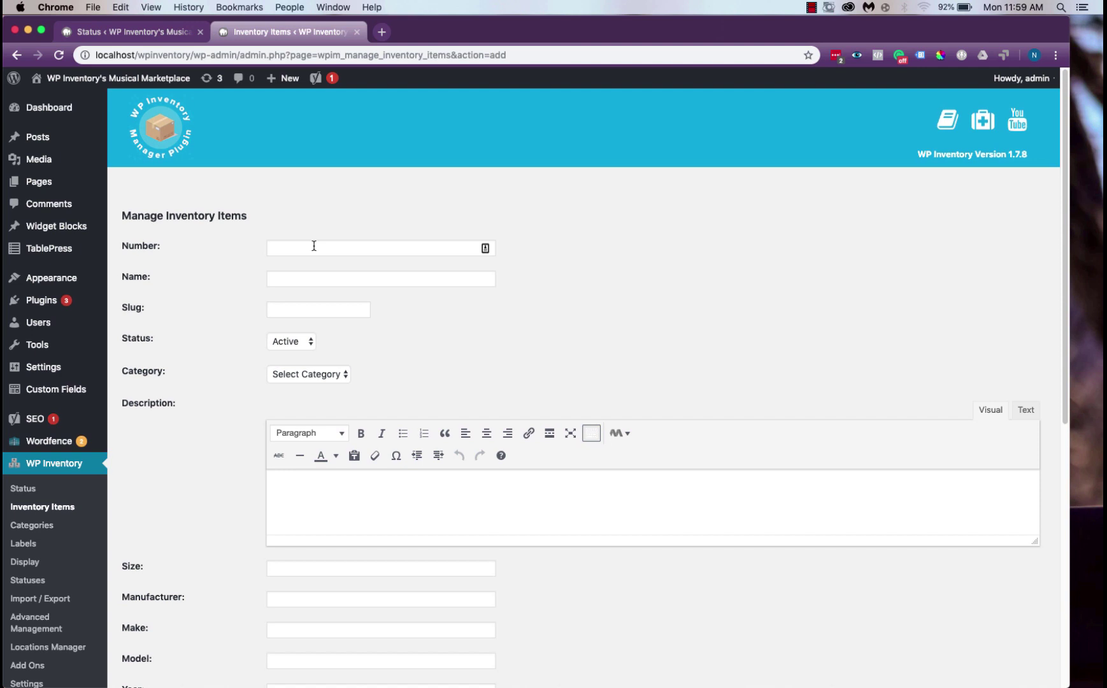
click(315, 246)
text(1)
click(329, 279)
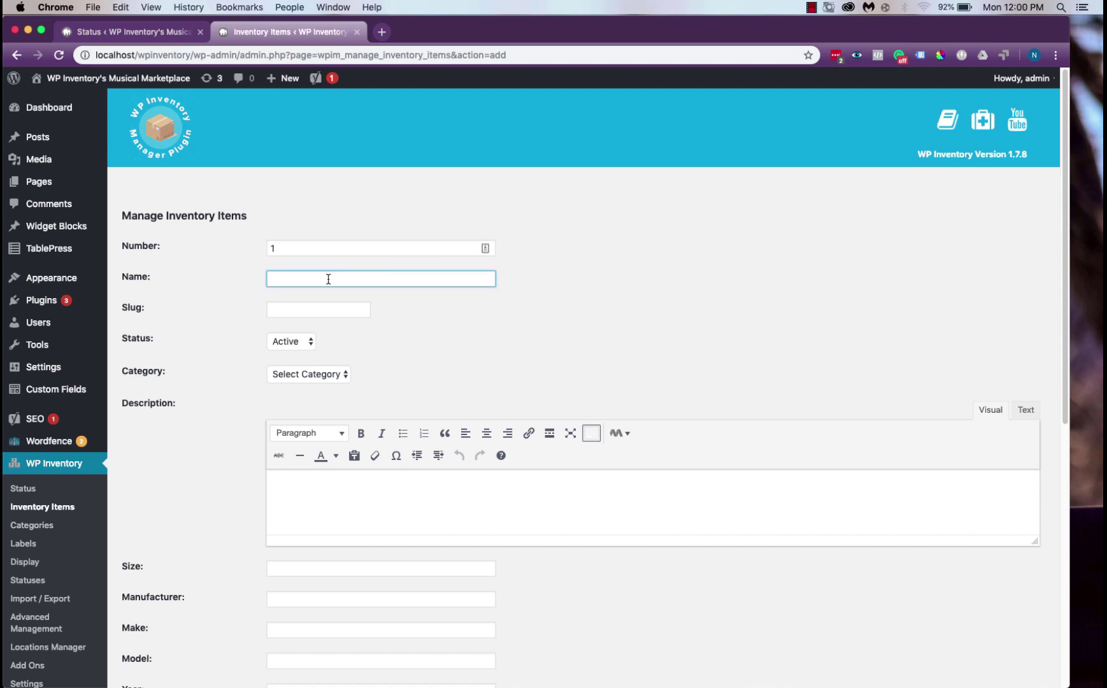
text(Fender Stratocaster)
Leave the item's slug empty and its status Active, and assign it to the Guitars category
click(331, 304)
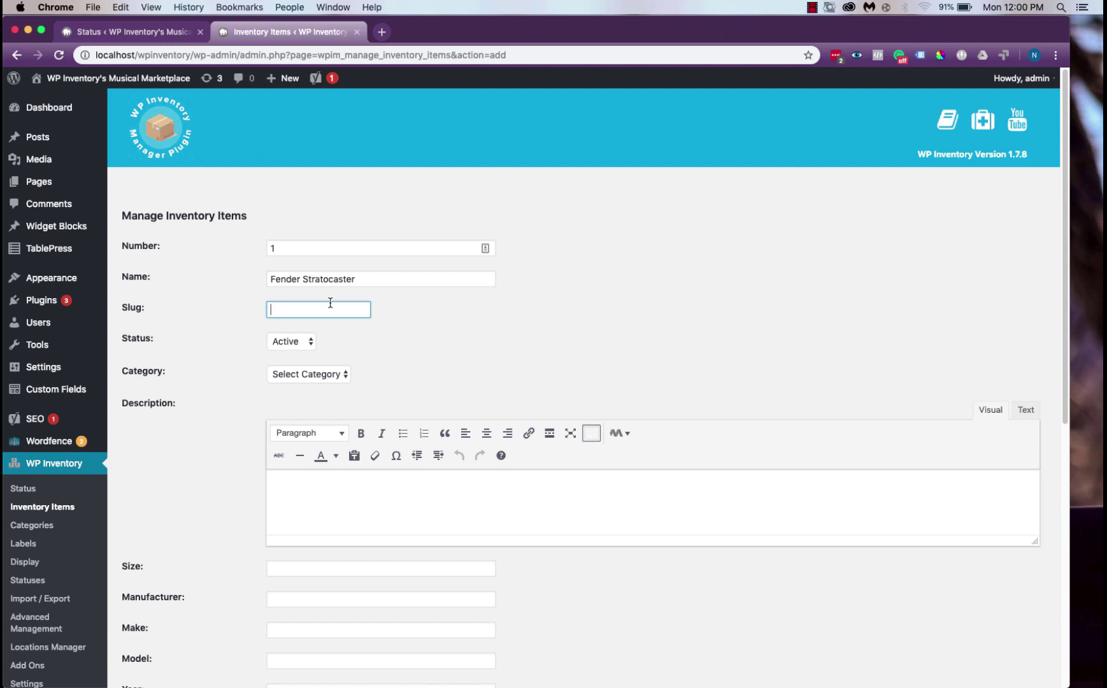
click(305, 341)
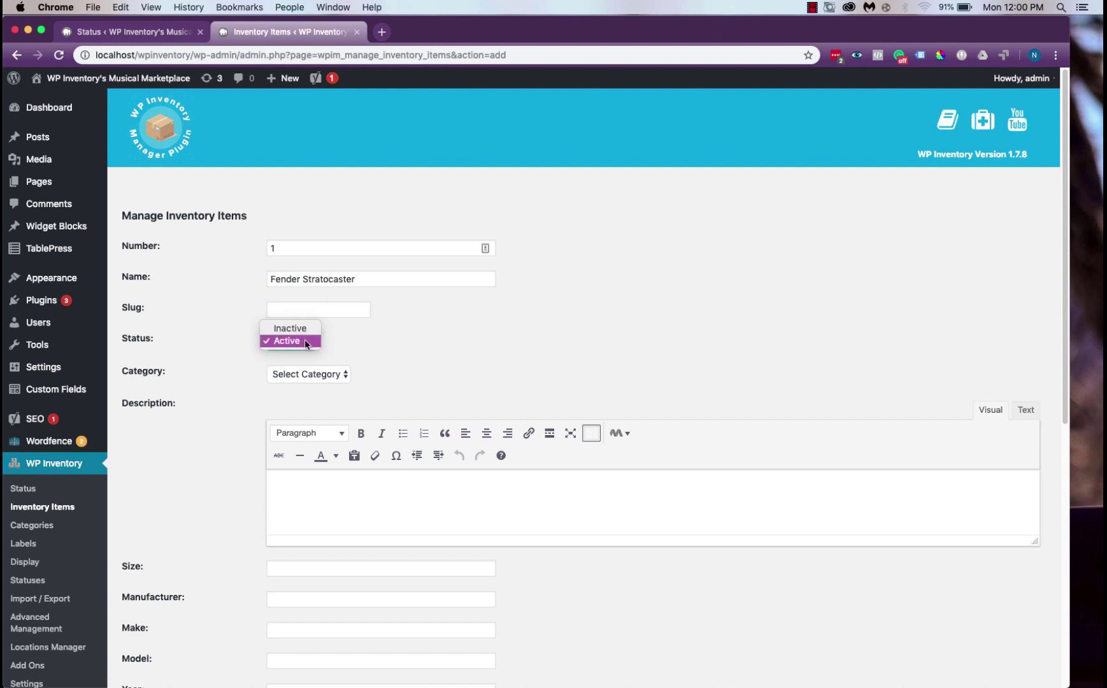
click(353, 344)
scroll(353, 344, down, 2)
click(319, 306)
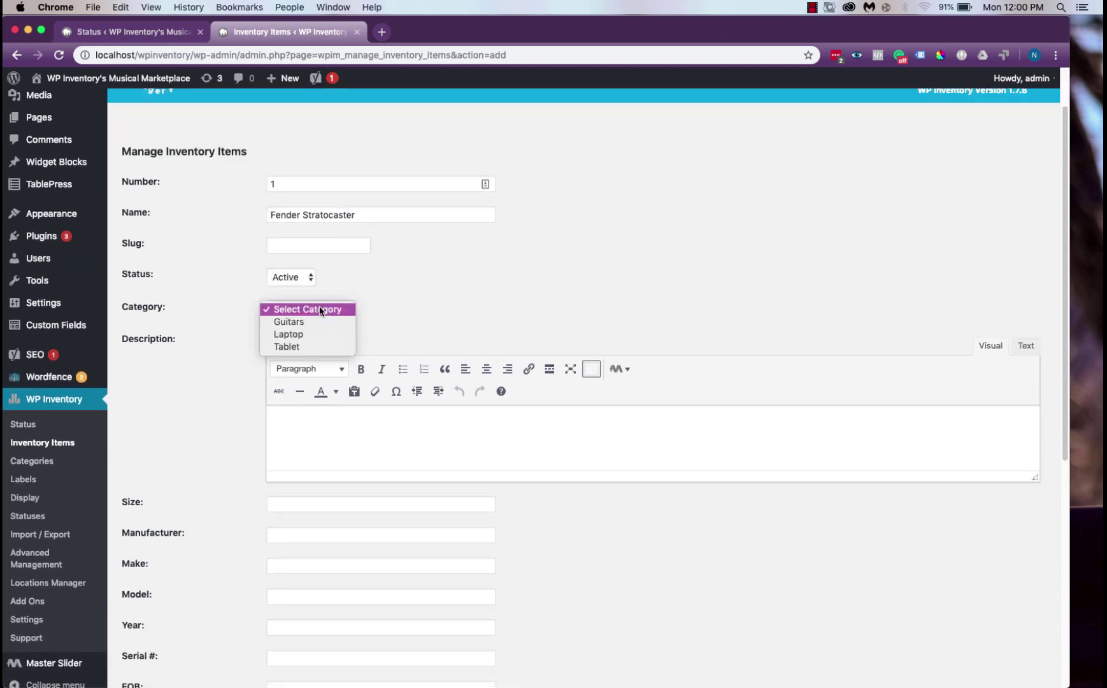
click(319, 321)
scroll(378, 313, down, 1)
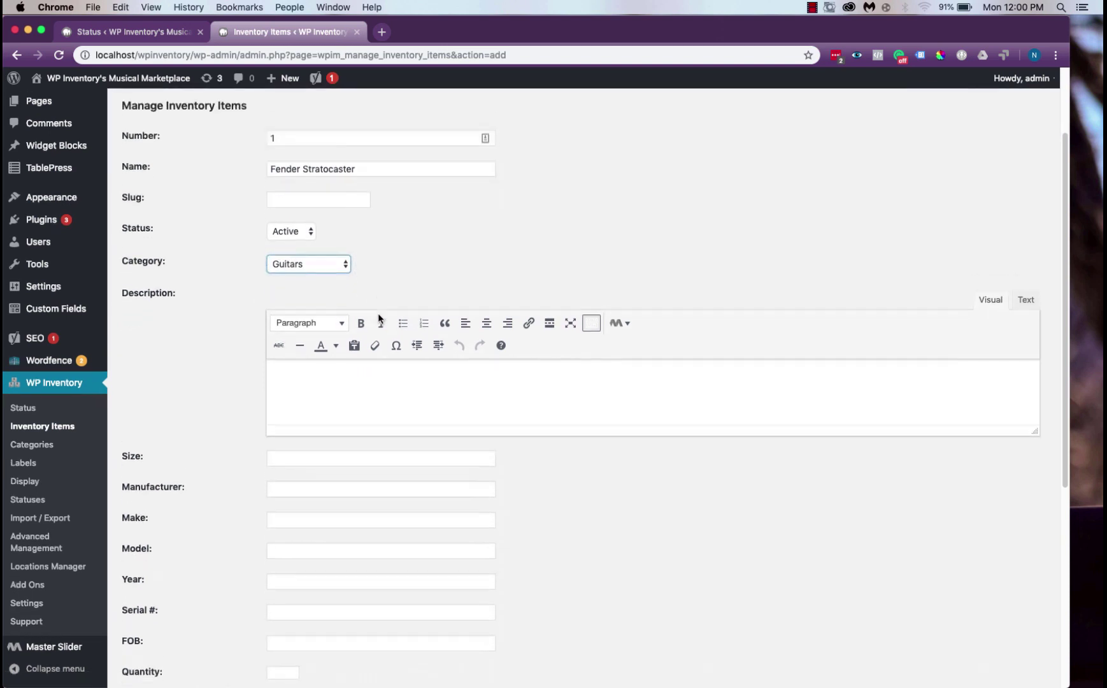
Enter the item description "A quality fender axe" and the size "6 String"
scroll(377, 313, down, 1)
click(369, 369)
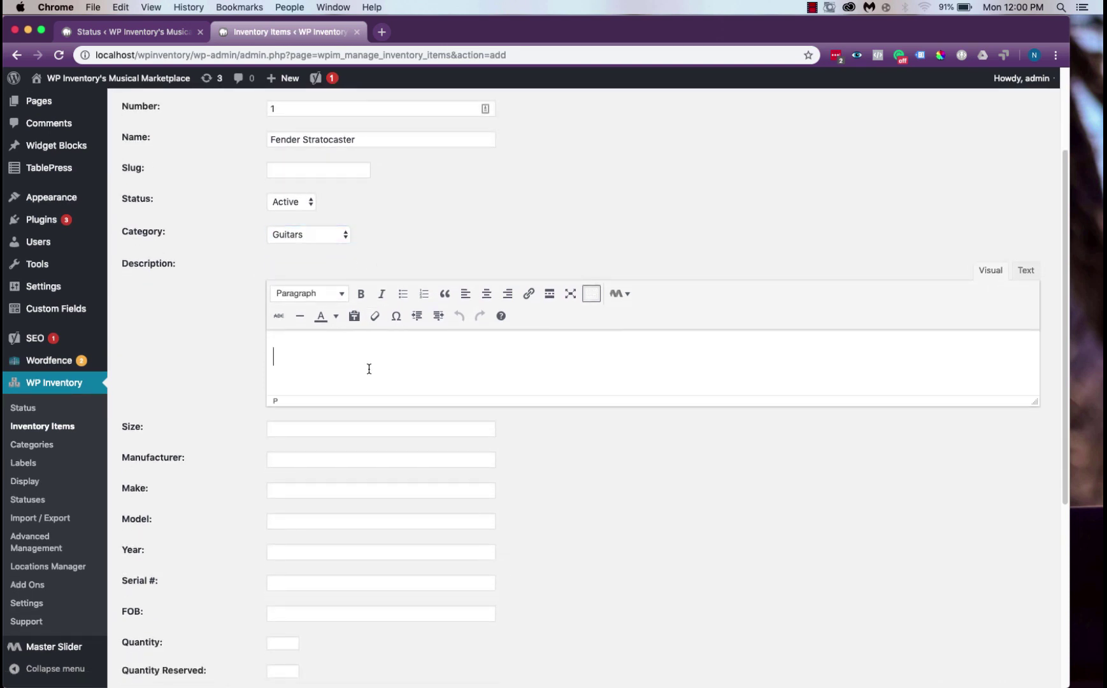
text(A quality fender axe)
click(276, 429)
text(6 )
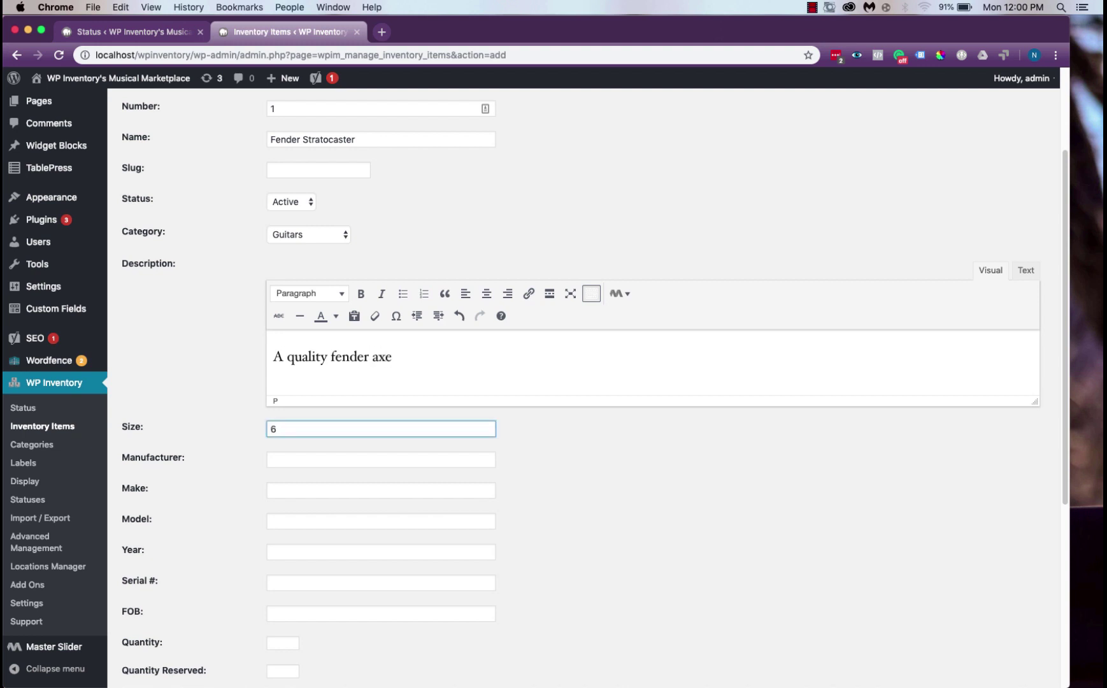
text(String)
Enter Fender as both the manufacturer and make, and Stratocaster as the model
click(305, 463)
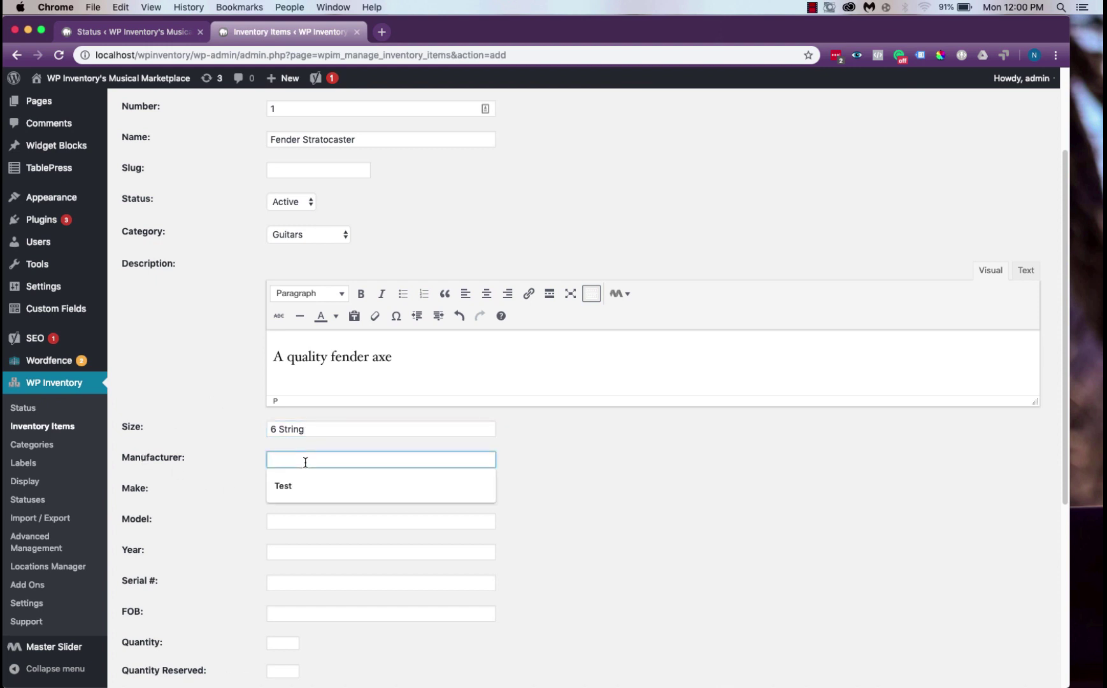
text(Fender)
click(290, 492)
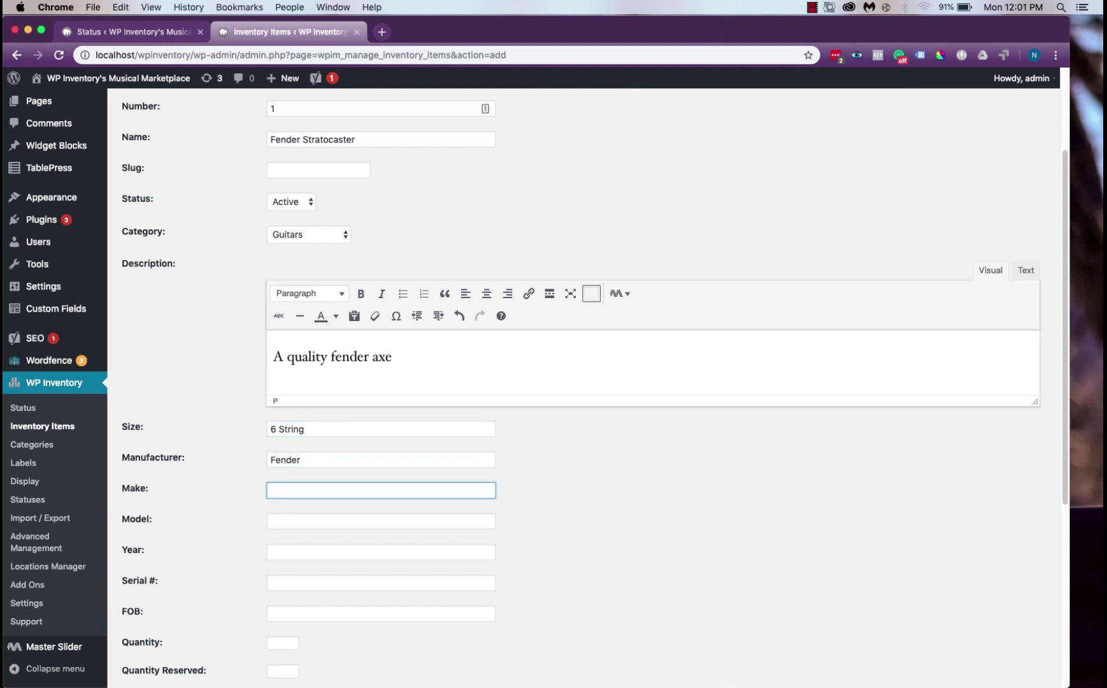
text(Fender)
key(Tab)
text(S)
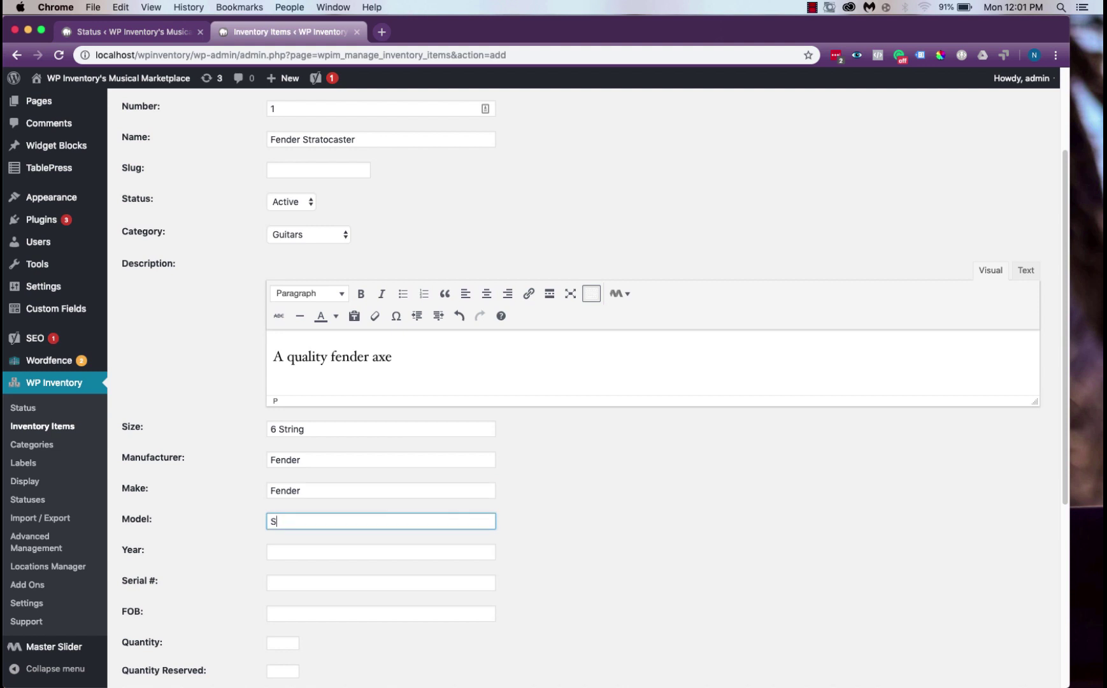
text(tratocaster)
Set the item's year to 2000, its quantity to 100 and its price to 399.99
scroll(316, 391, down, 3)
key(Tab)
text(2)
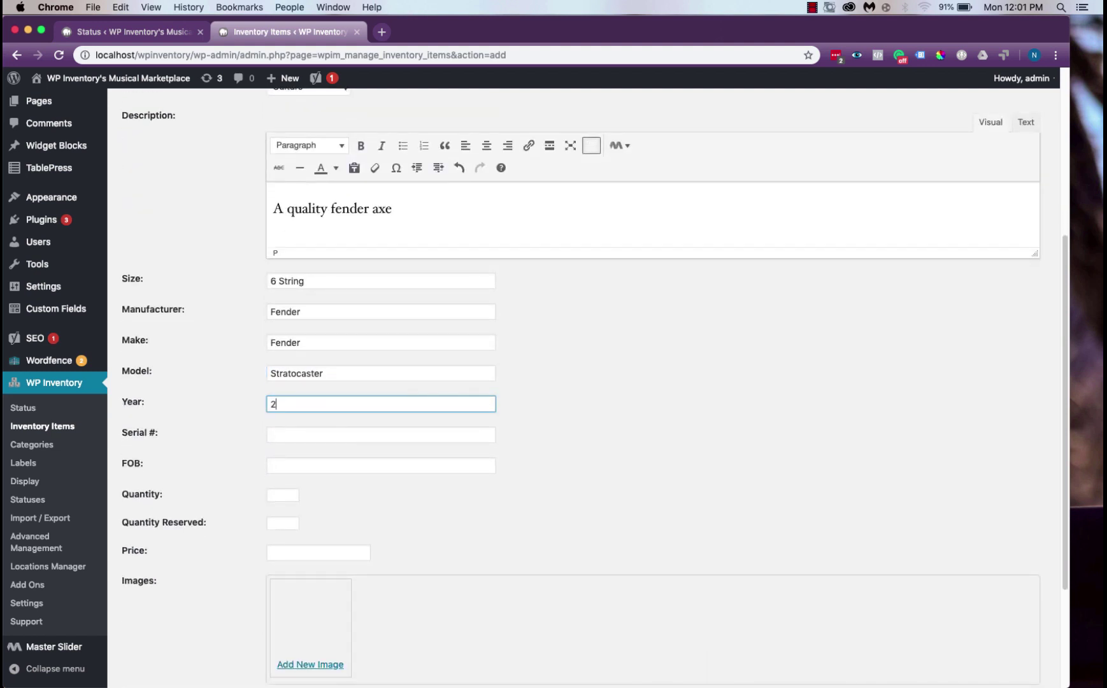
text(000)
scroll(247, 402, down, 3)
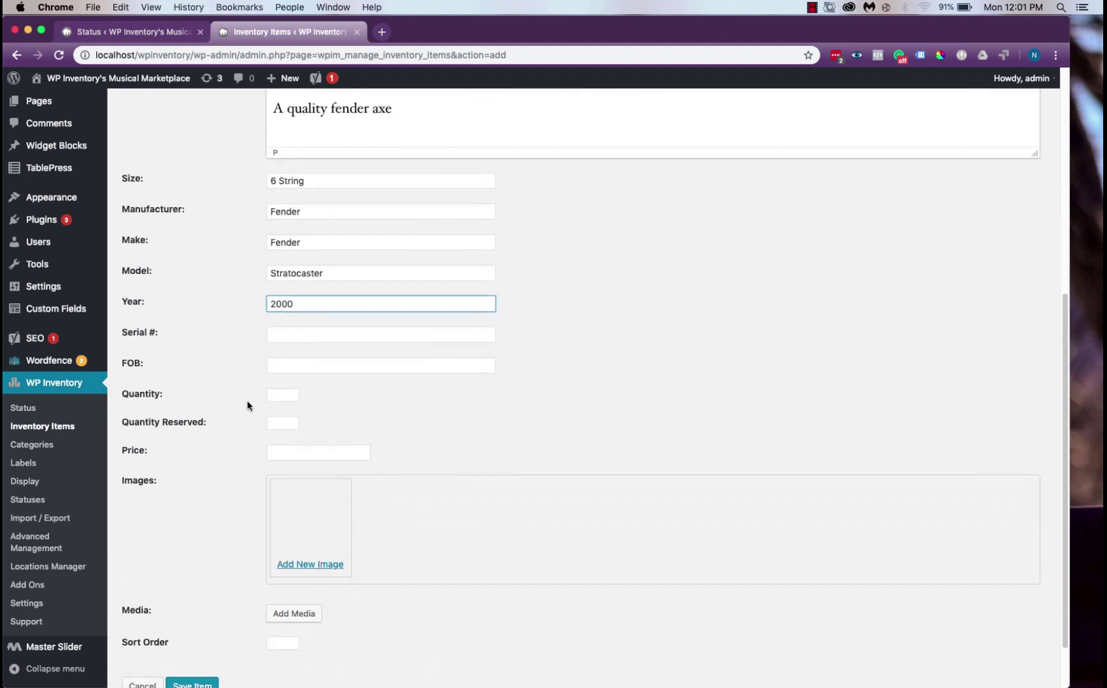
click(311, 383)
click(297, 388)
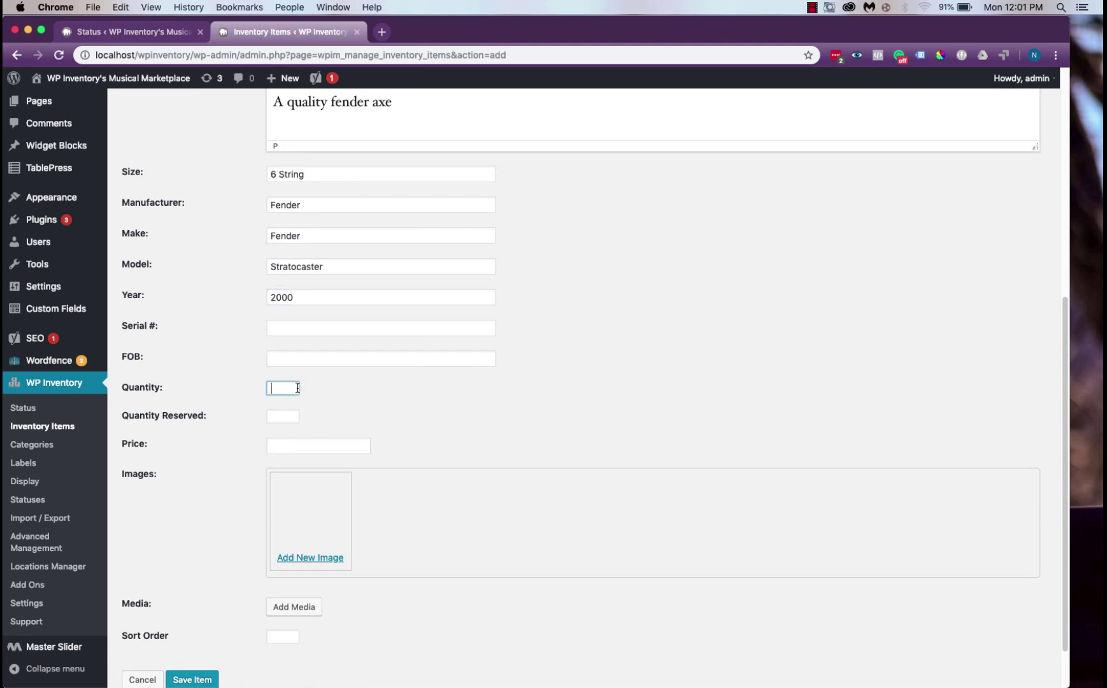
text(100)
scroll(220, 425, down, 2)
click(299, 393)
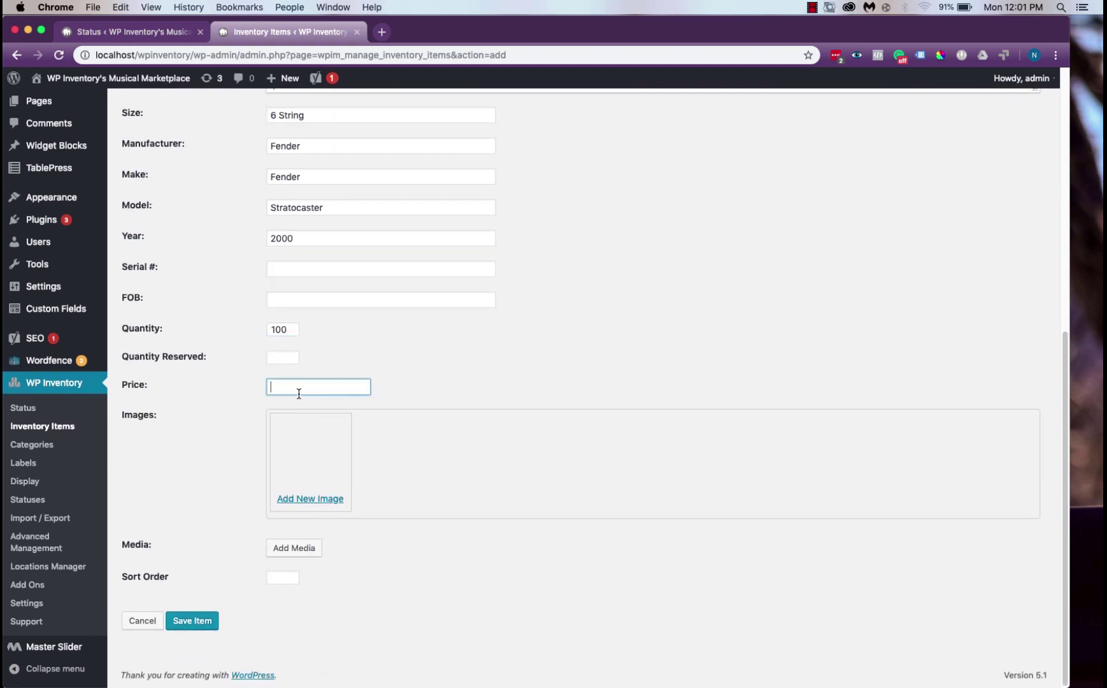
text(399.99)
Attach the fender.jpg image from the media library to the item and save the item
click(311, 498)
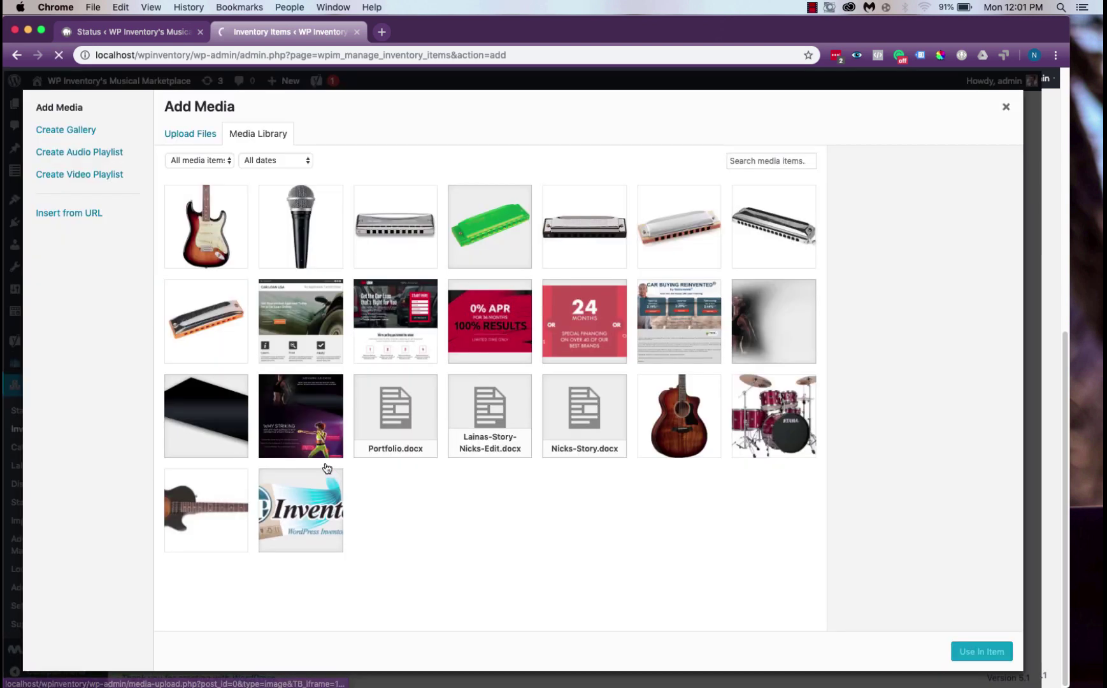
click(245, 252)
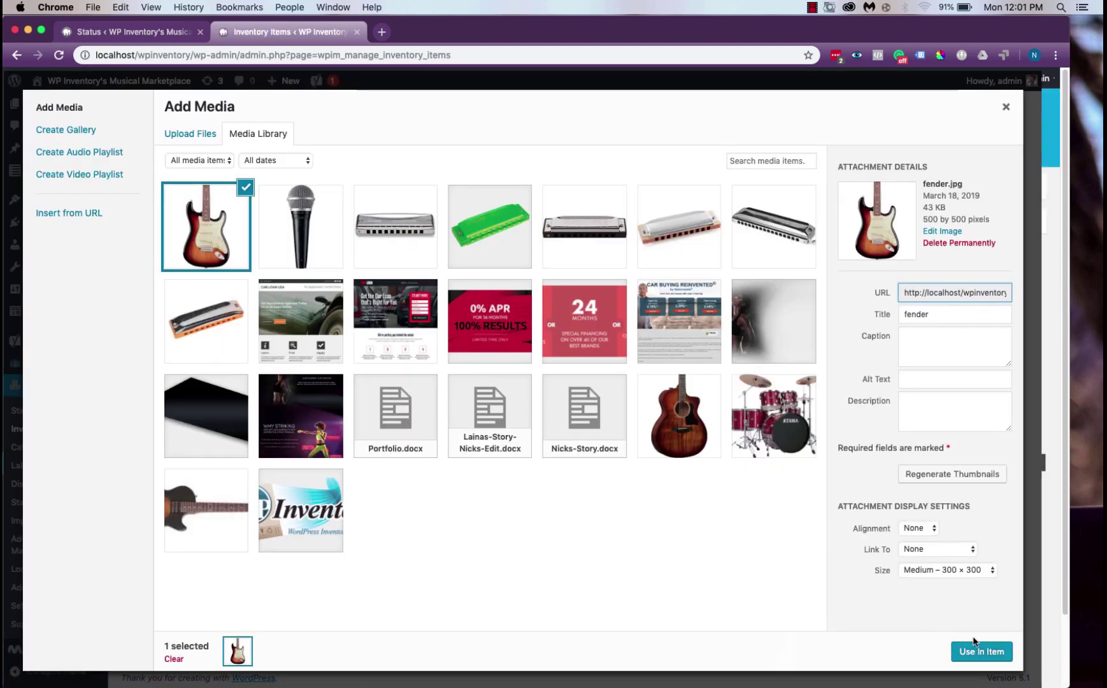
click(982, 651)
click(215, 610)
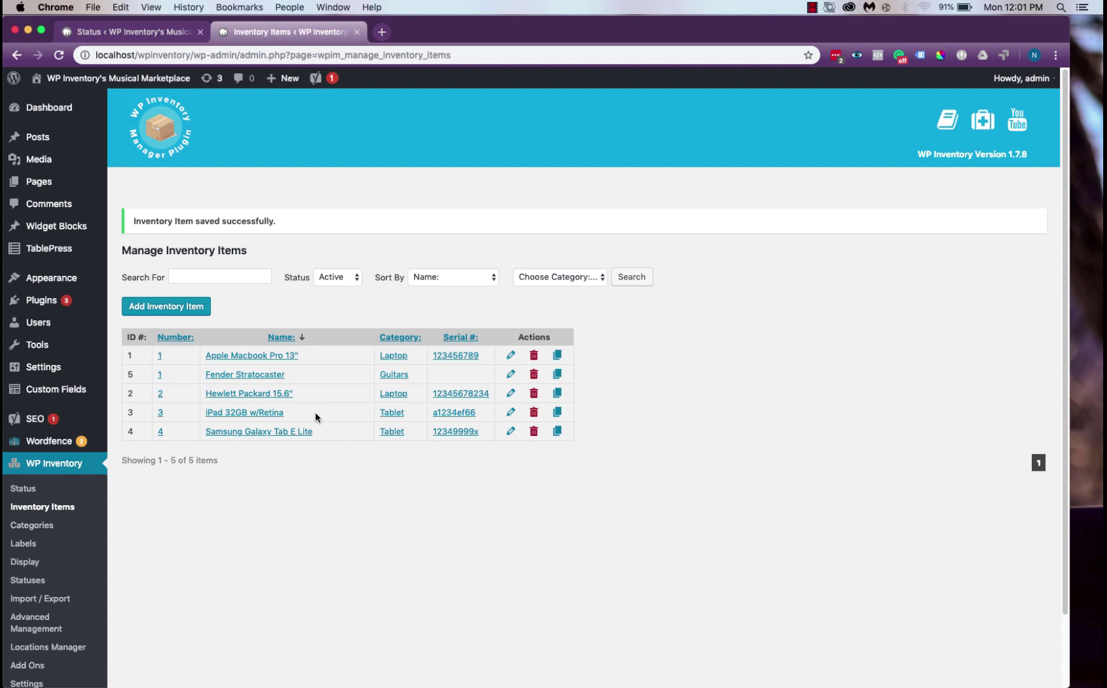
Open the saved Fender Stratocaster item and look over its details
click(265, 376)
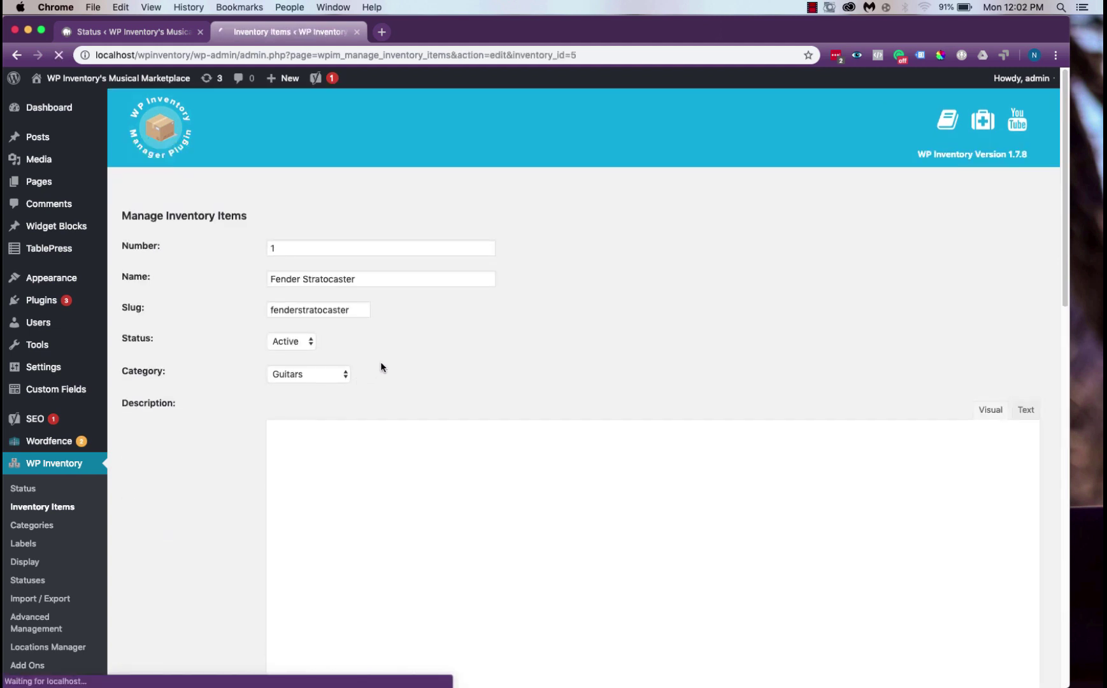
scroll(382, 367, down, 10)
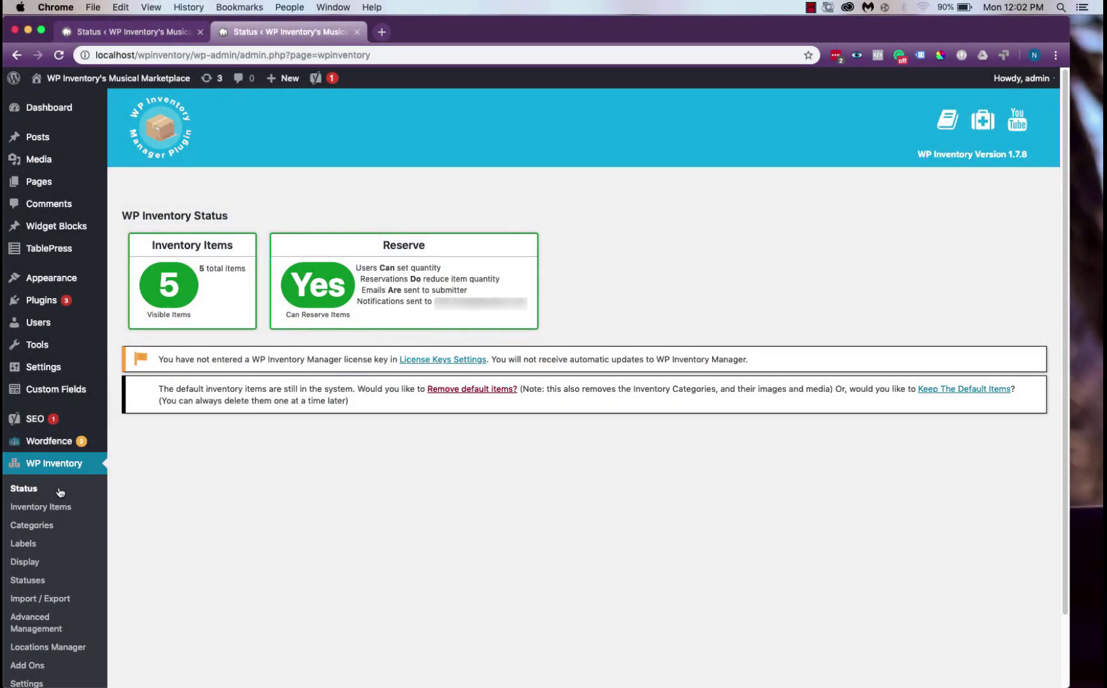
From the inventory status page, permanently delete the default inventory items with their categories and media
click(474, 390)
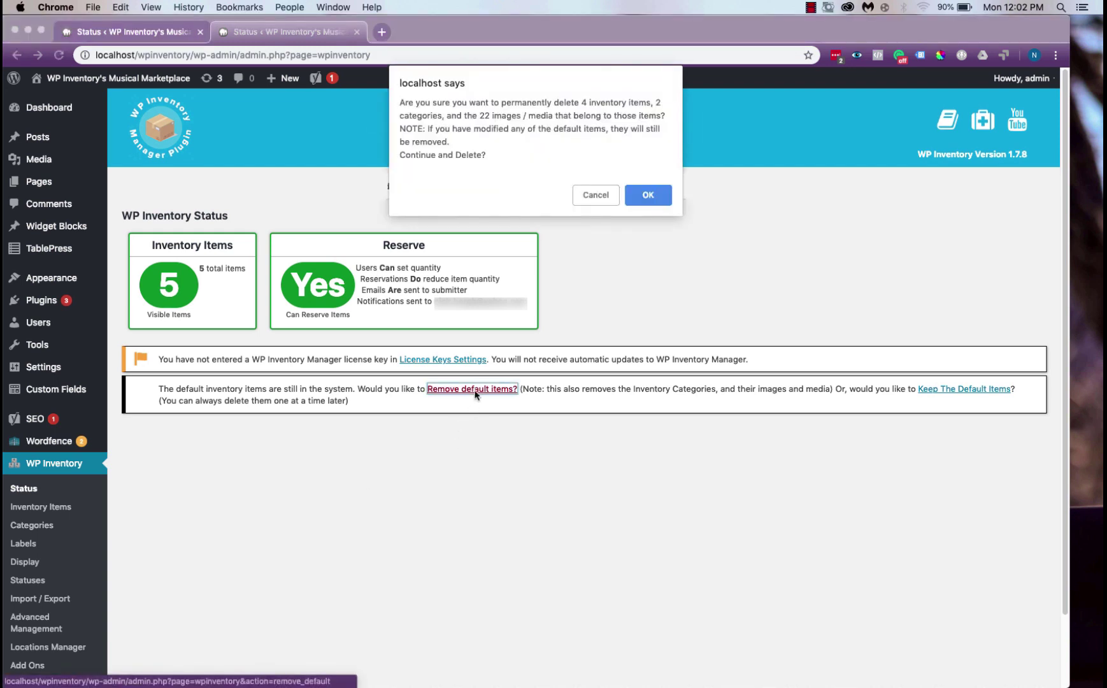
click(646, 197)
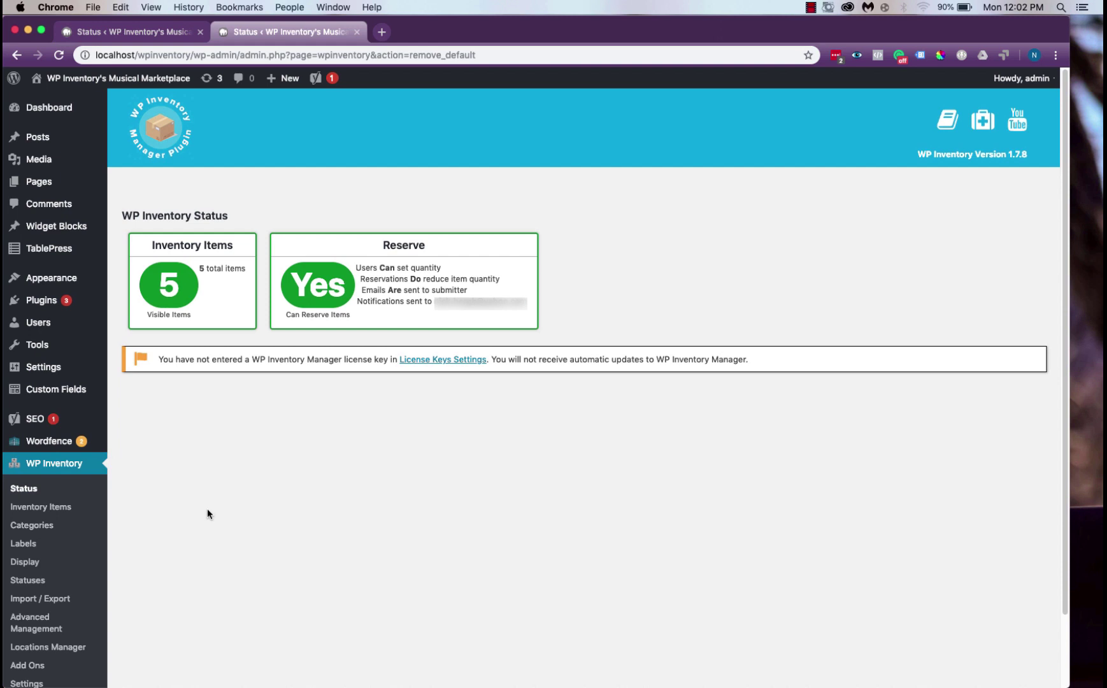
Open the inventory labels for editing and rename the Size label to "Strings:"
click(25, 544)
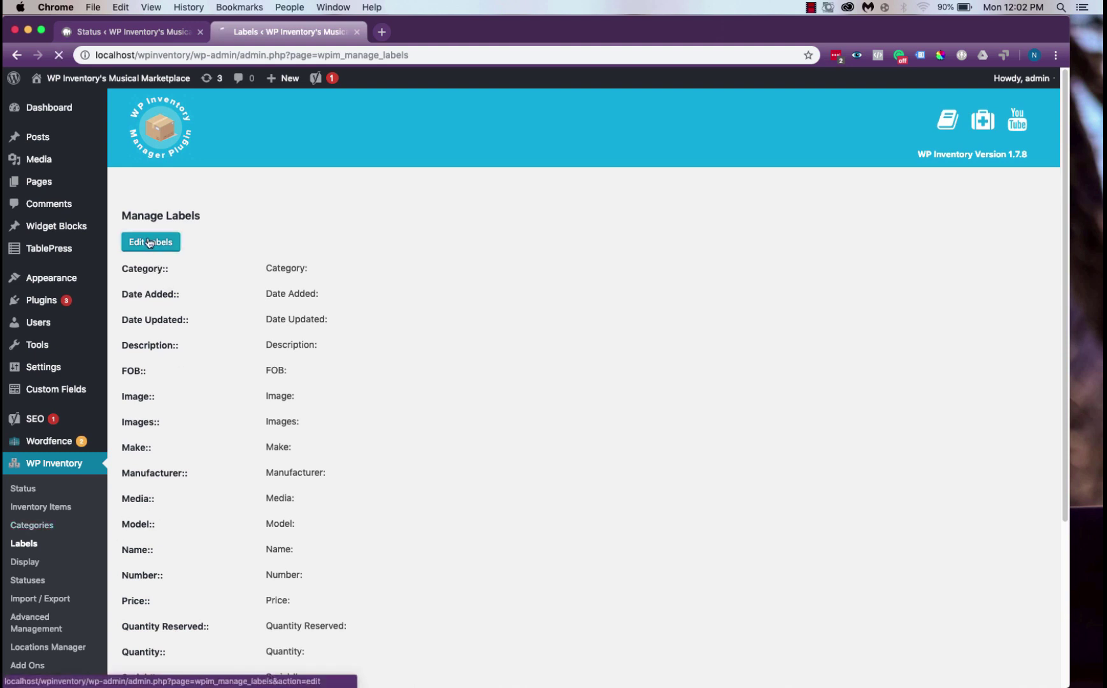
click(169, 242)
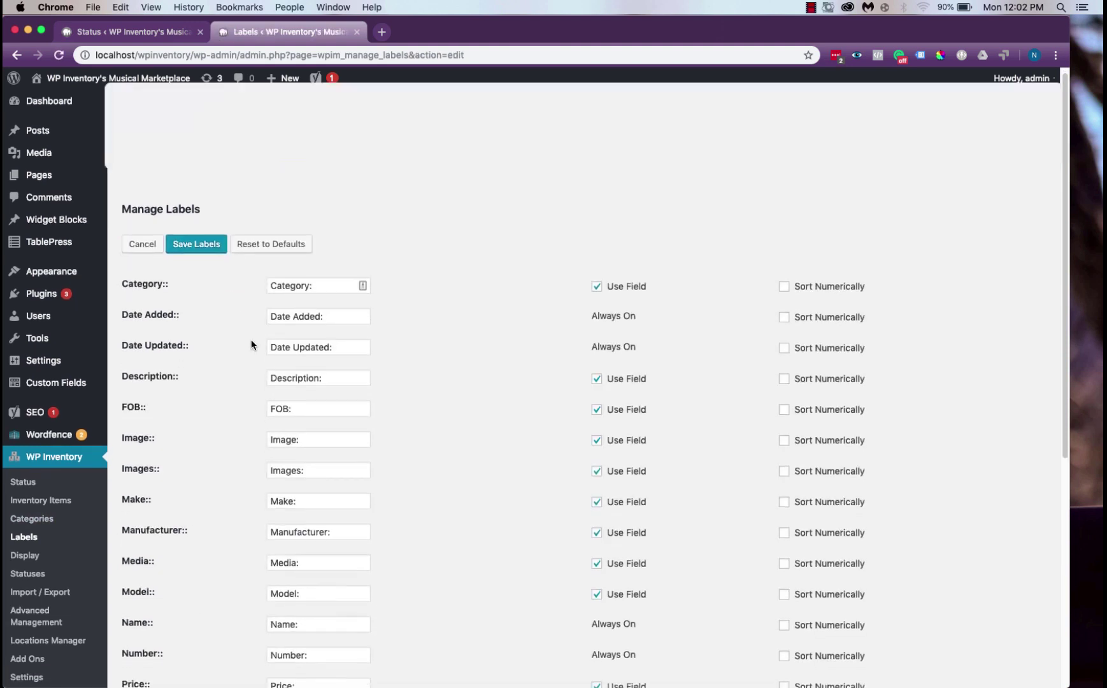
scroll(252, 340, down, 3)
scroll(251, 344, down, 3)
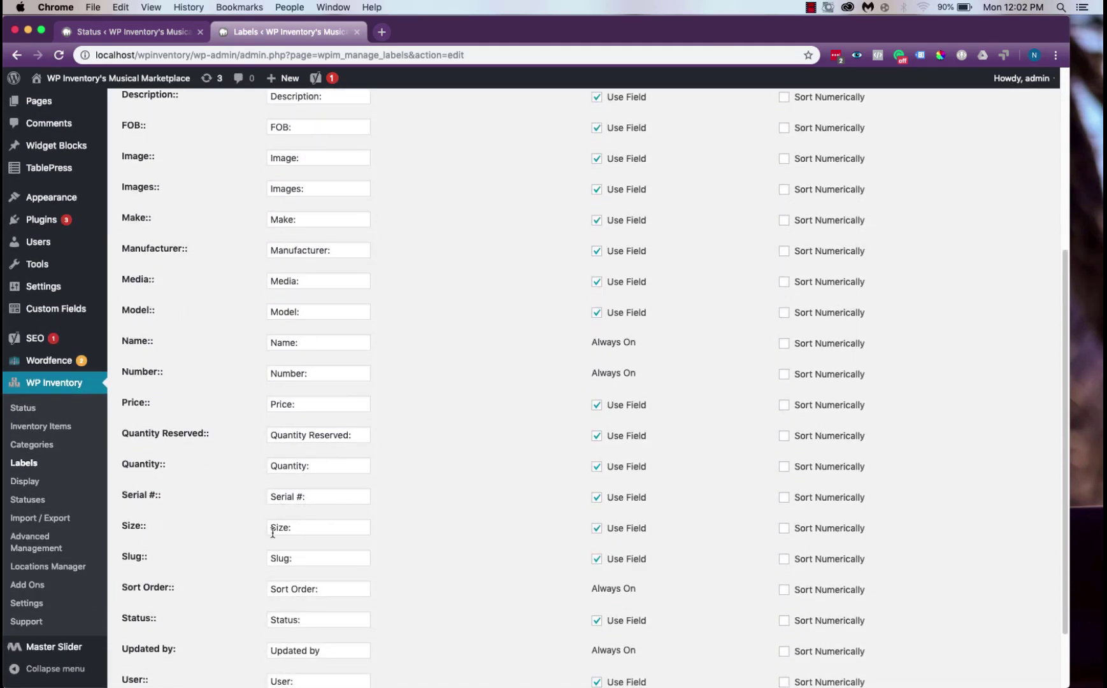
double_click(274, 529)
text(Strin)
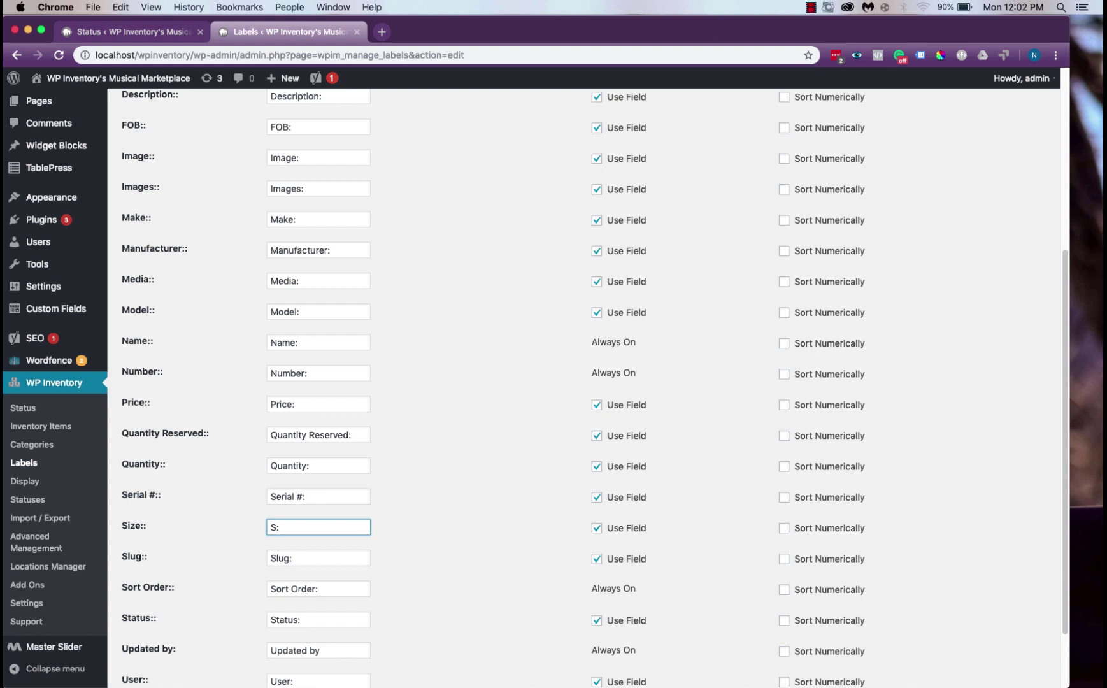
text(gs:)
Turn off the use of the Serial # field and save the labels
scroll(545, 358, down, 2)
scroll(545, 359, down, 1)
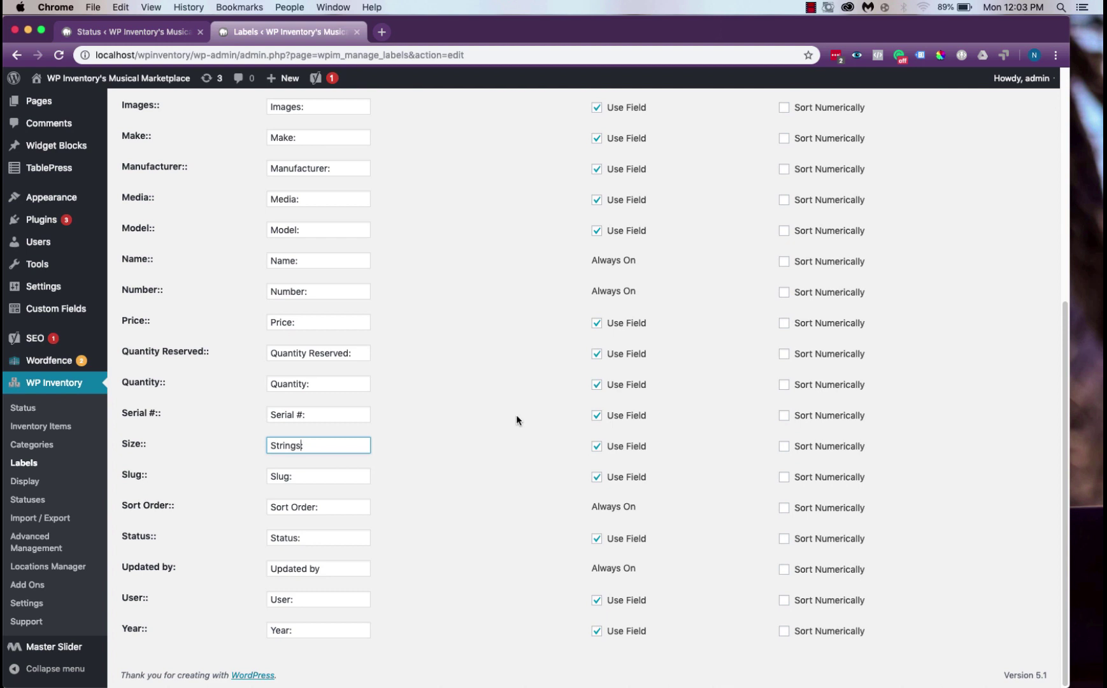
click(597, 416)
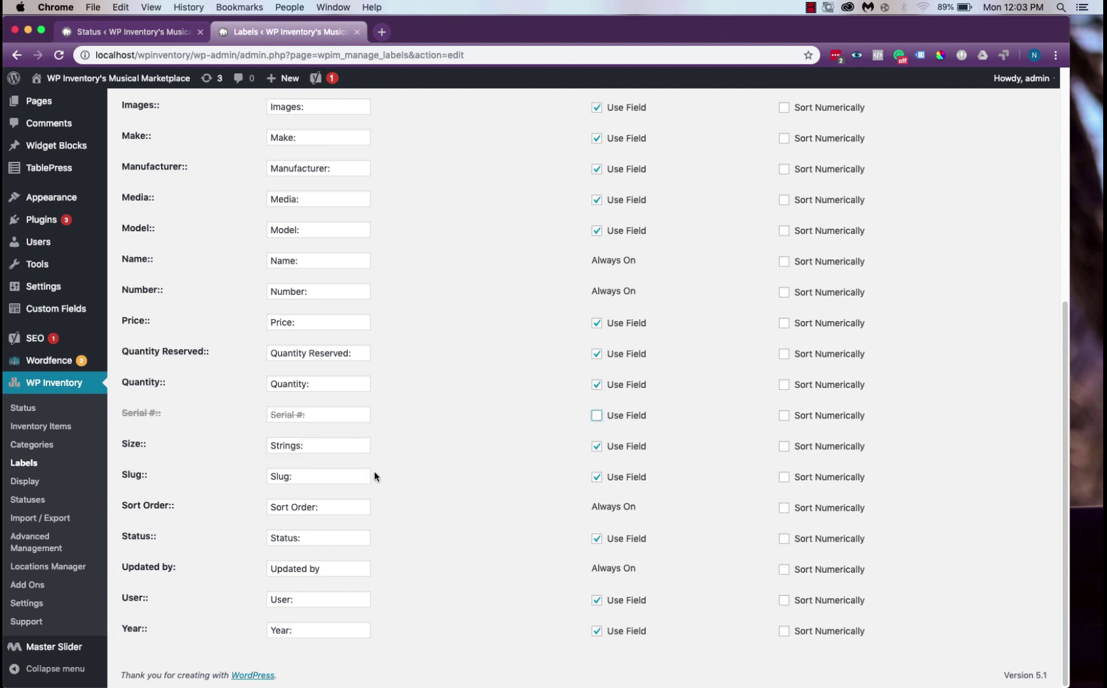
scroll(374, 471, up, 10)
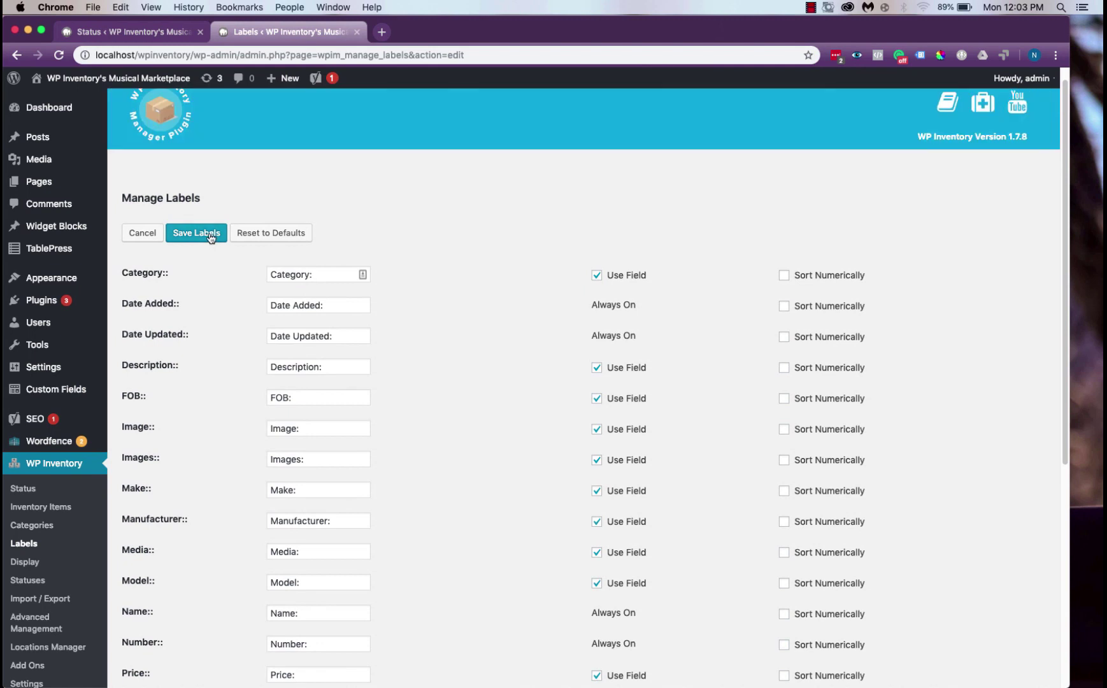
click(213, 235)
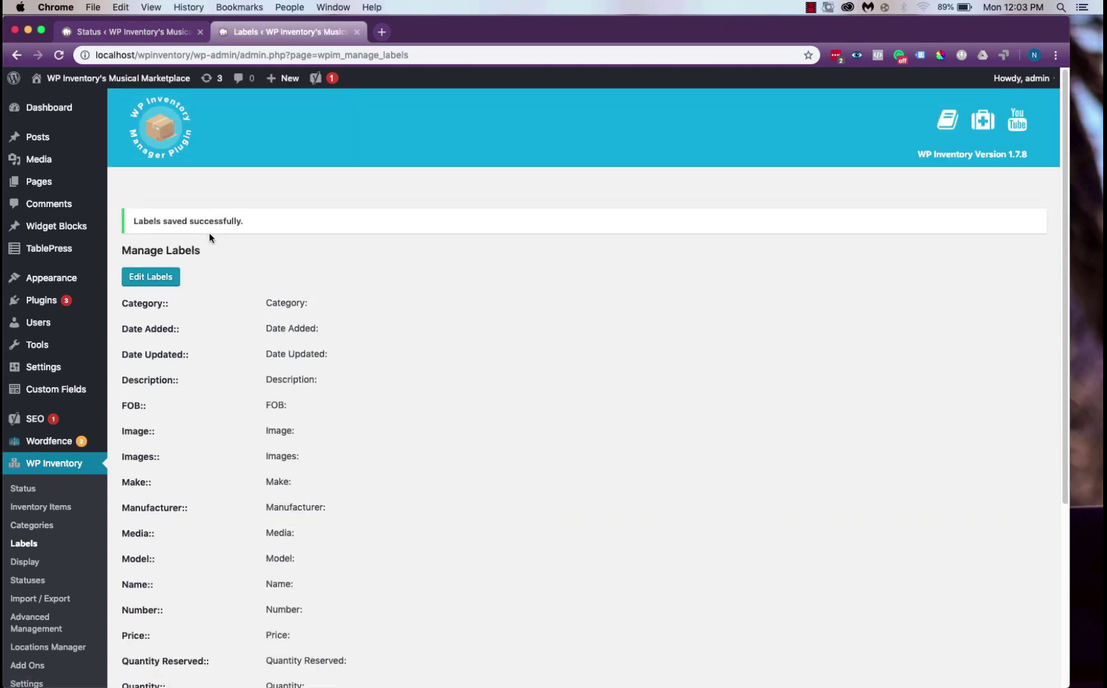
Open the Fender Stratocaster inventory item and check its fields against the edited labels
click(63, 512)
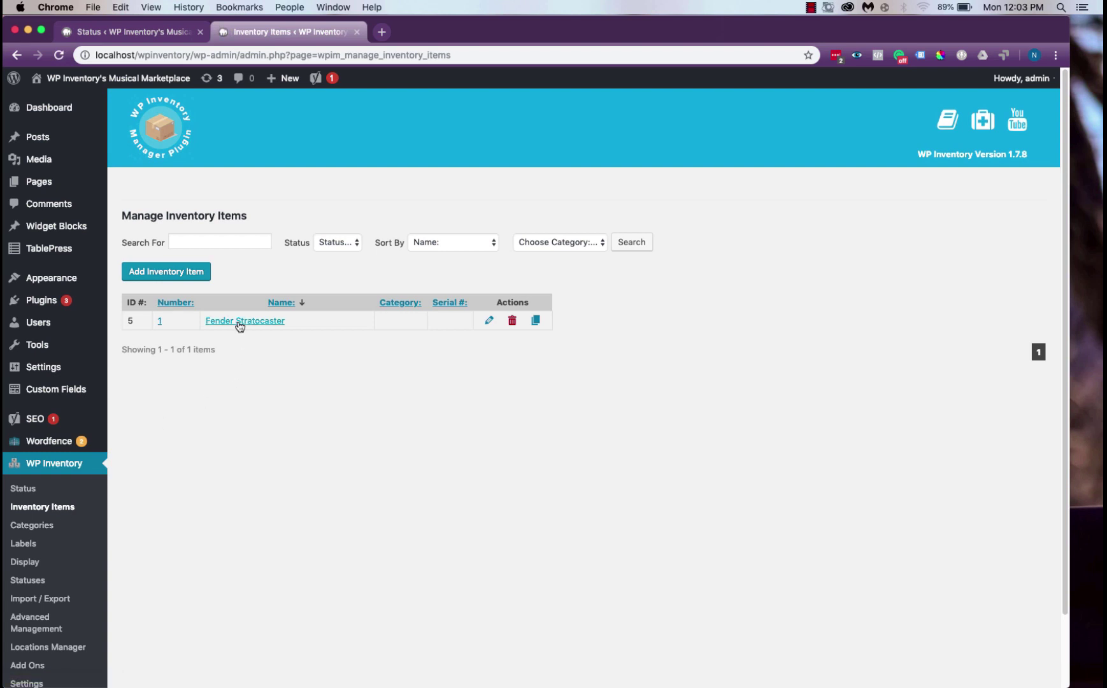
click(240, 323)
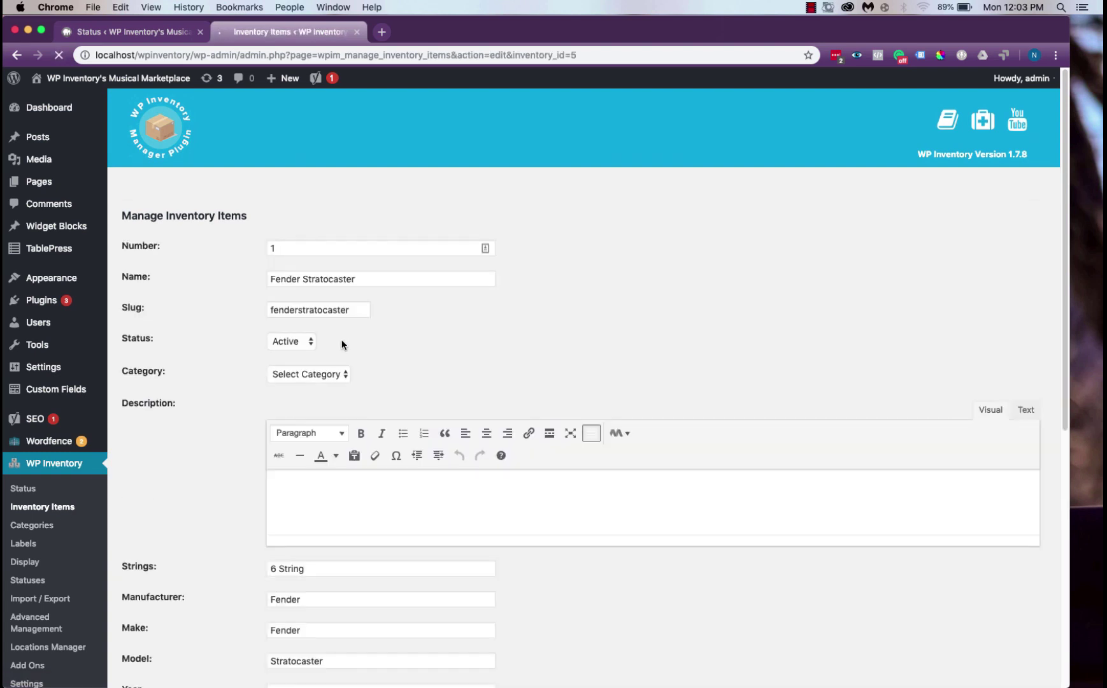
scroll(342, 345, down, 6)
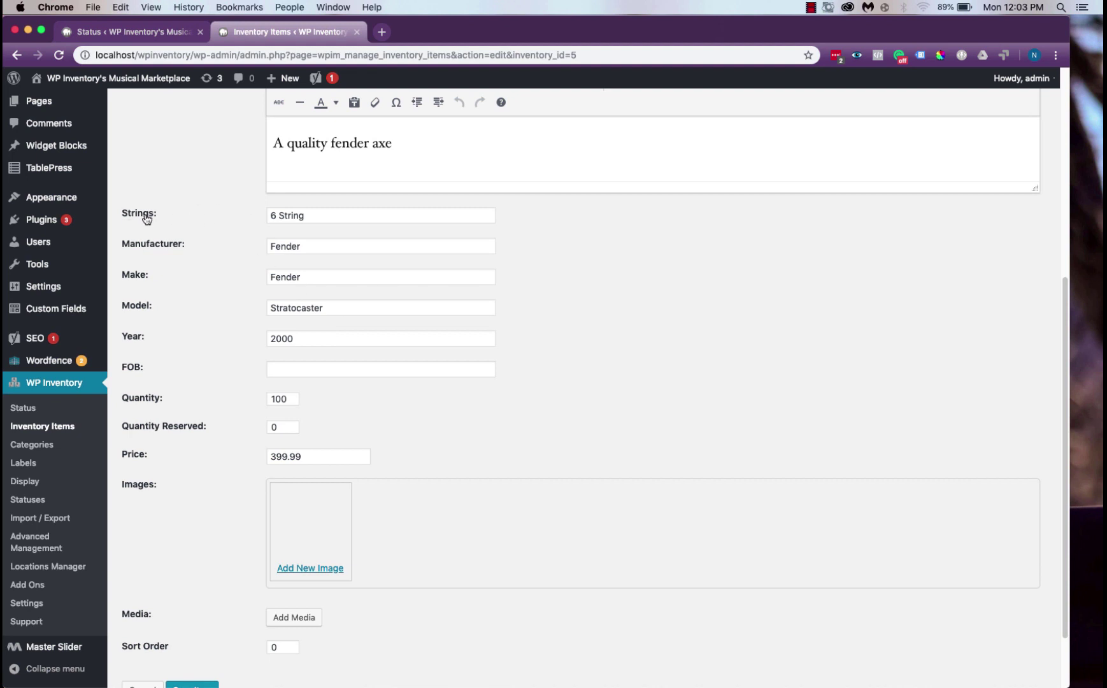
scroll(202, 230, down, 2)
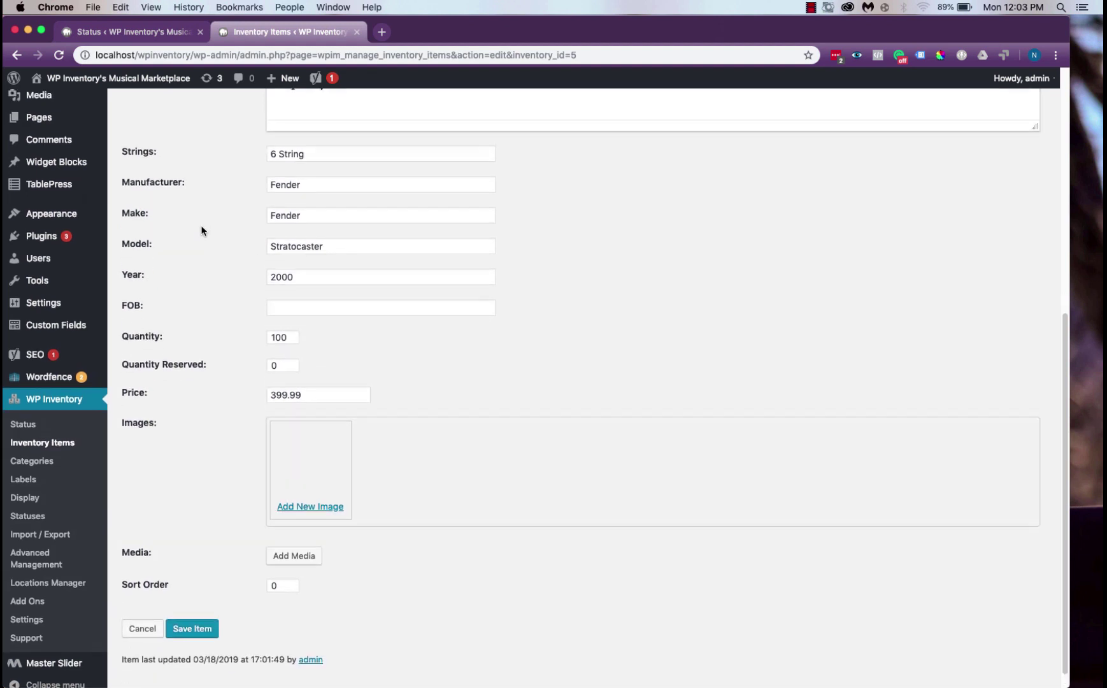
scroll(201, 230, up, 7)
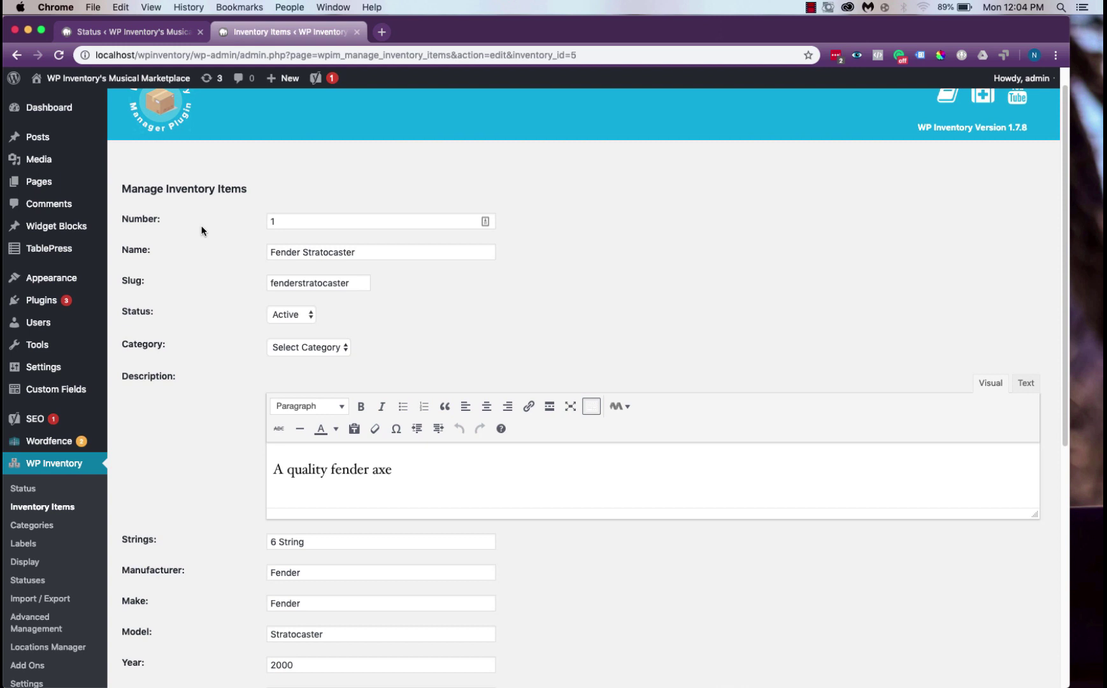
Open the Product Inventory page for editing, check its shortcode, and view the page on the live site
click(56, 181)
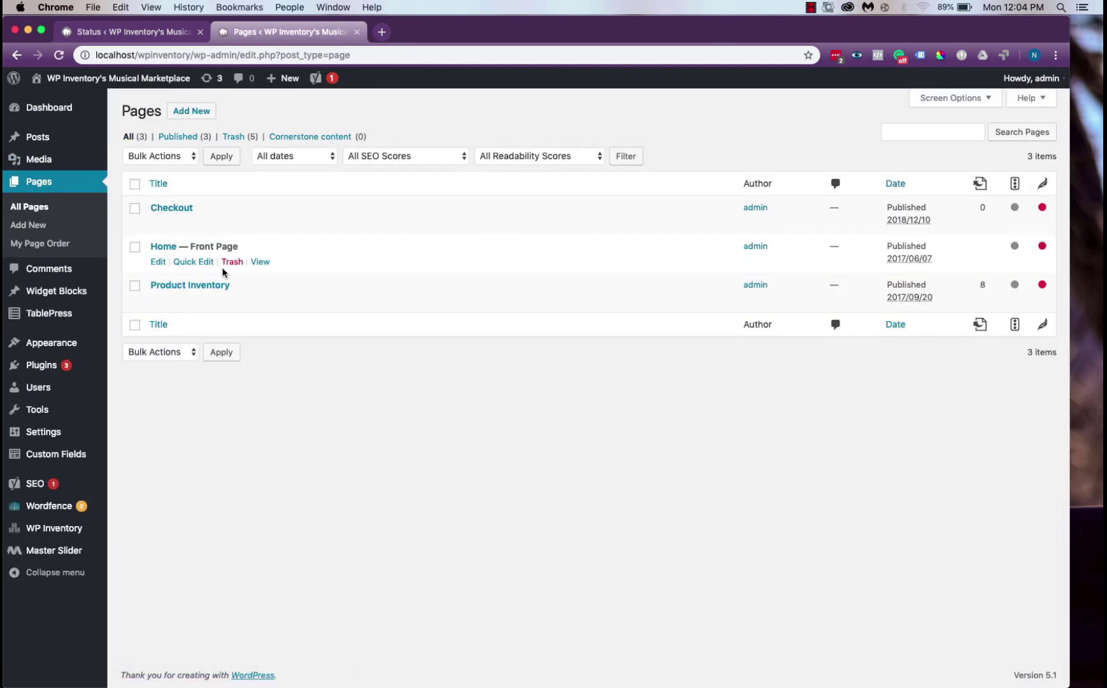
mouse_move(294, 286)
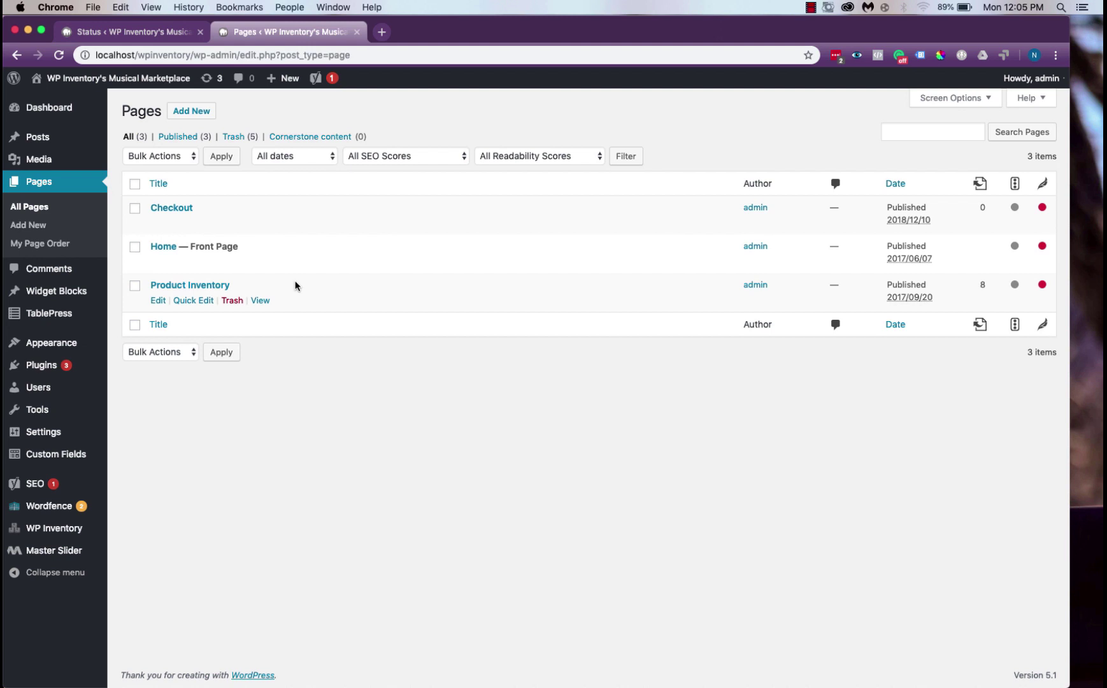
mouse_move(295, 262)
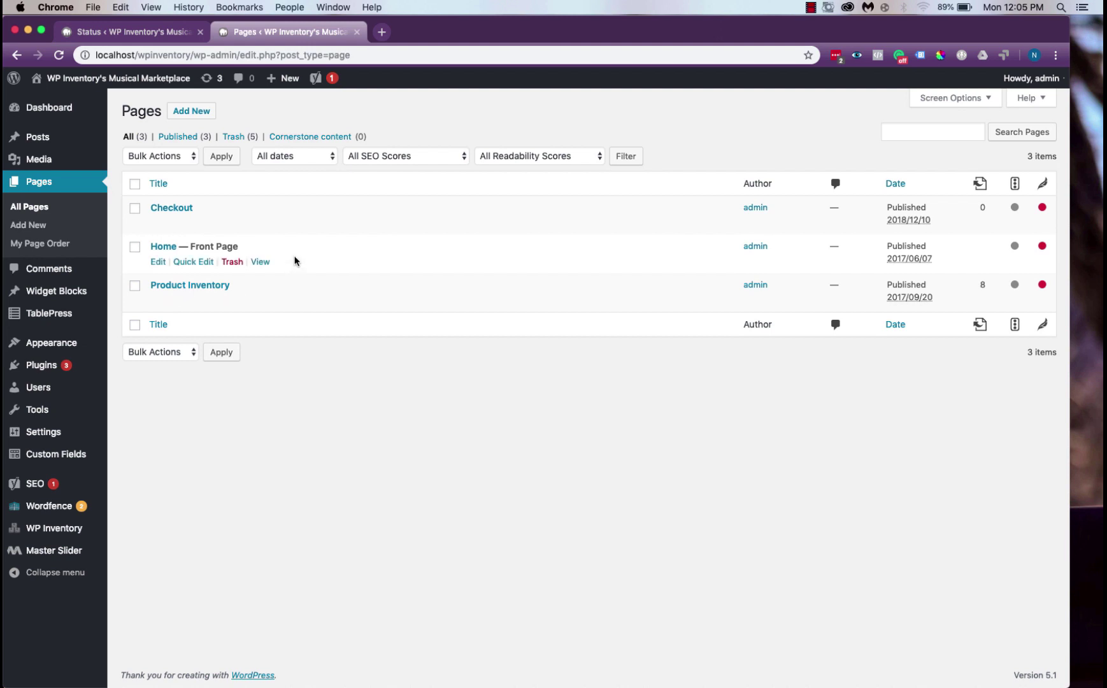
click(191, 287)
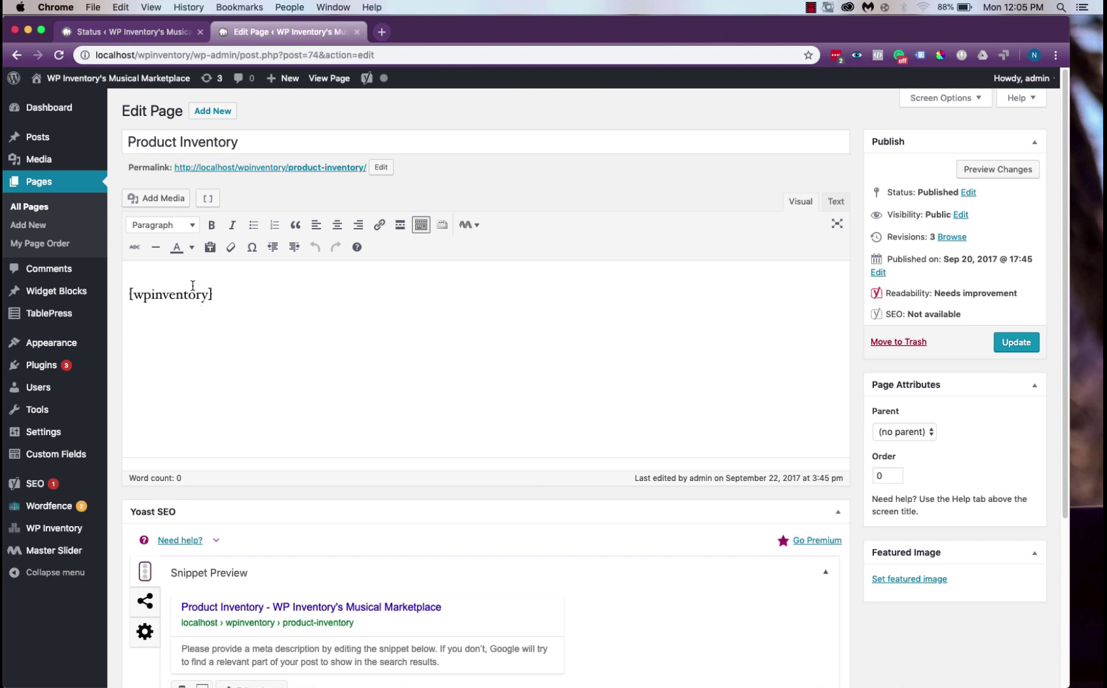
click(338, 81)
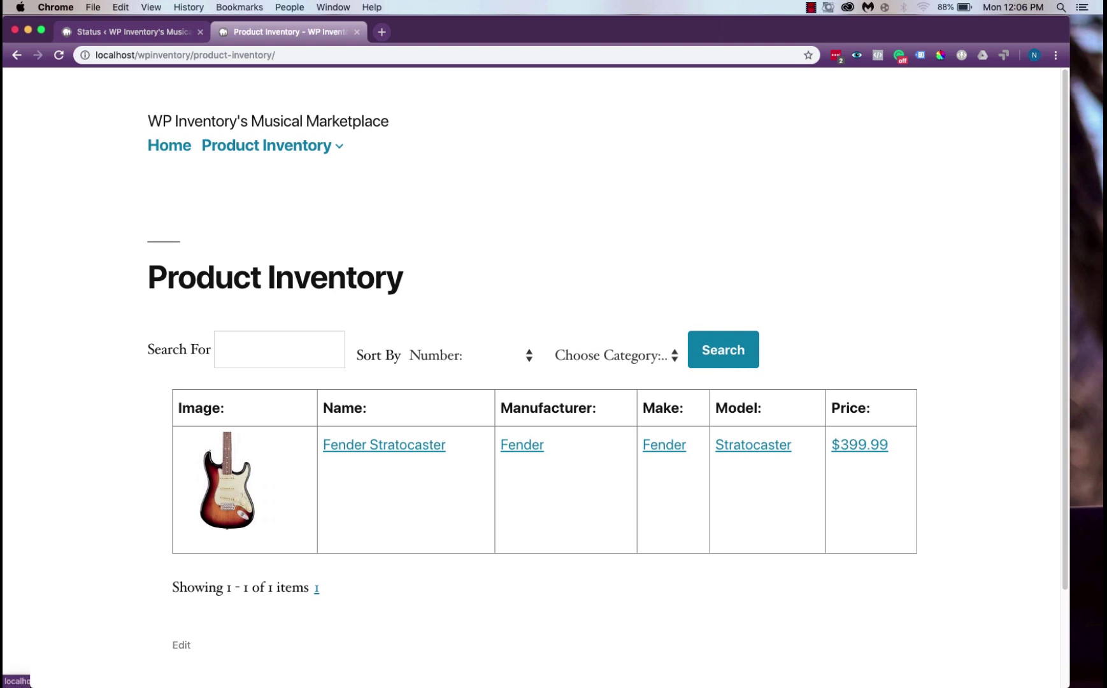
View the Fender Stratocaster's public detail page and look over its reservation form
key(super+r)
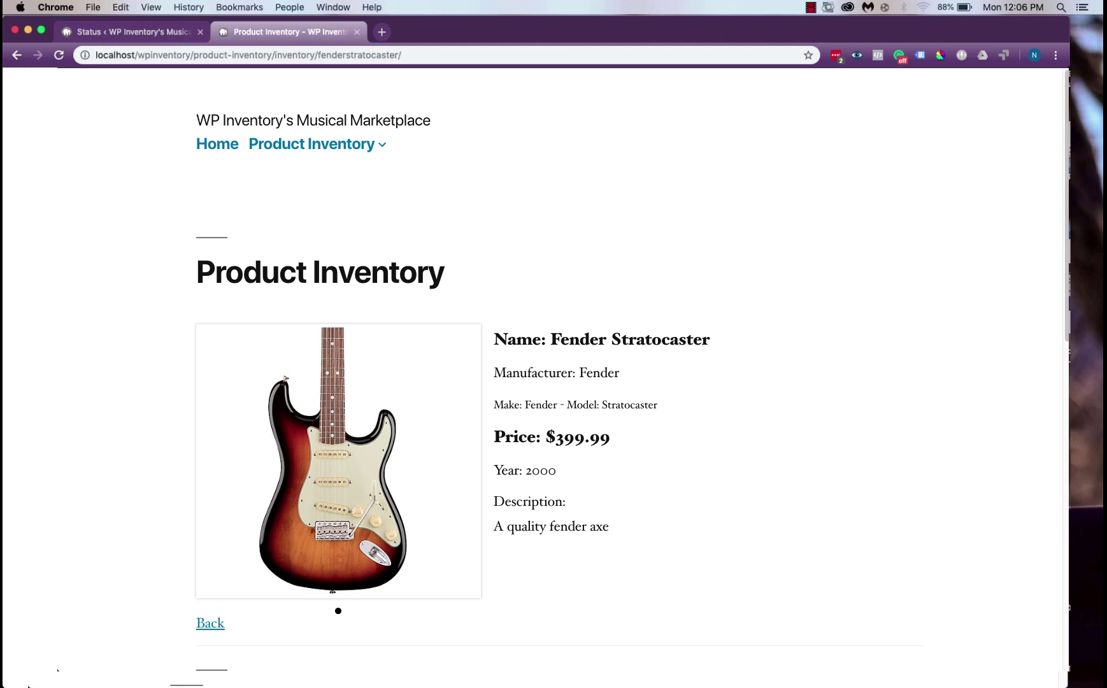
scroll(559, 242, down, 10)
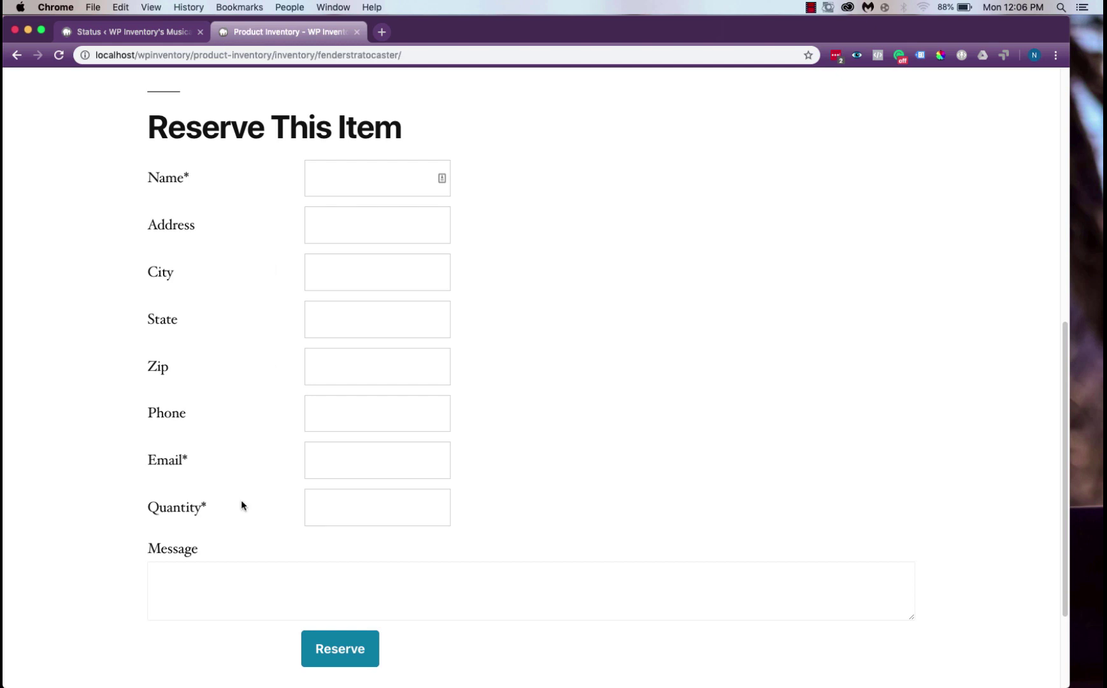
scroll(242, 504, down, 3)
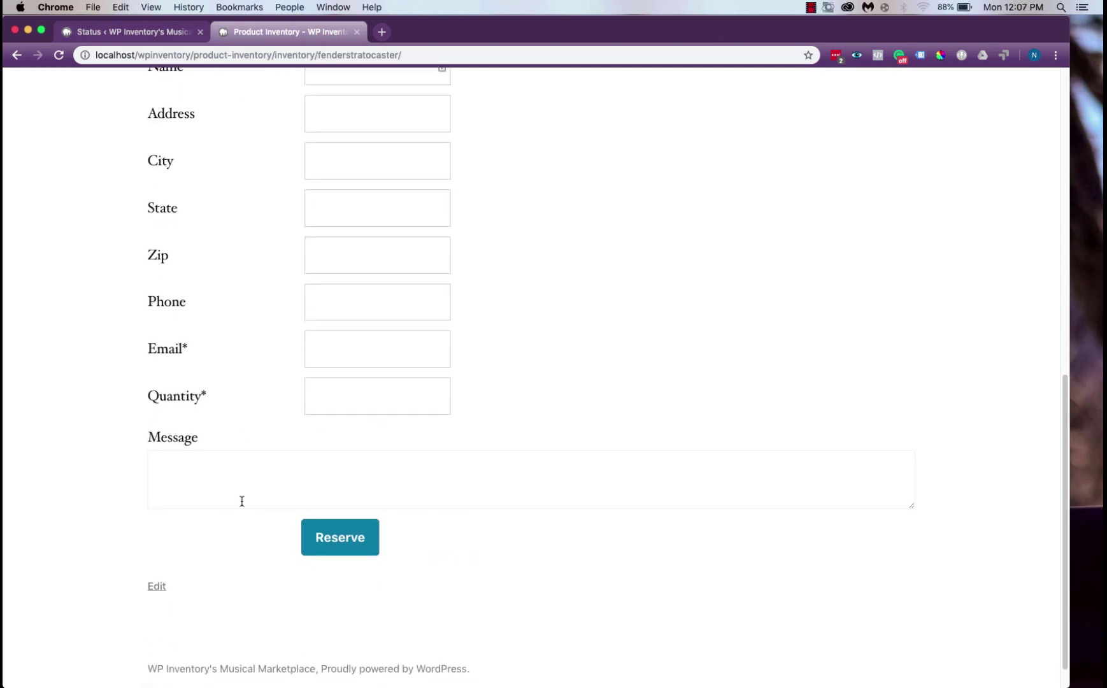